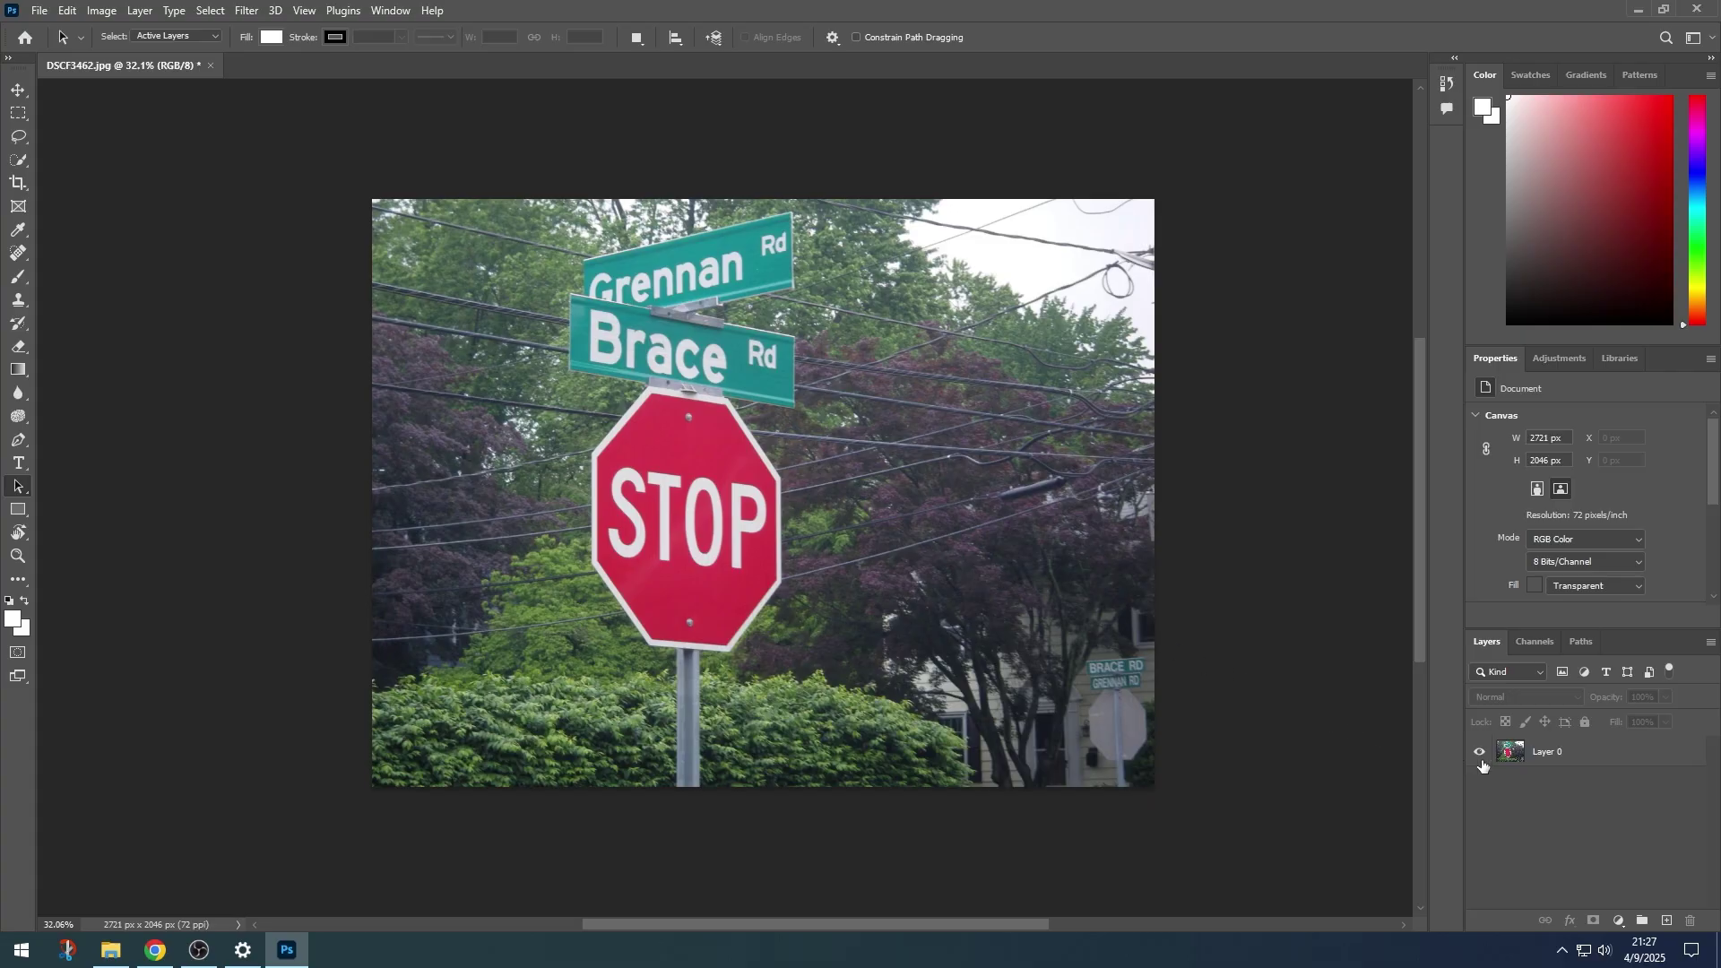
# Target Layer 0 and switch to the Lasso tool for freehand selection.
pyautogui.click(1579, 760)
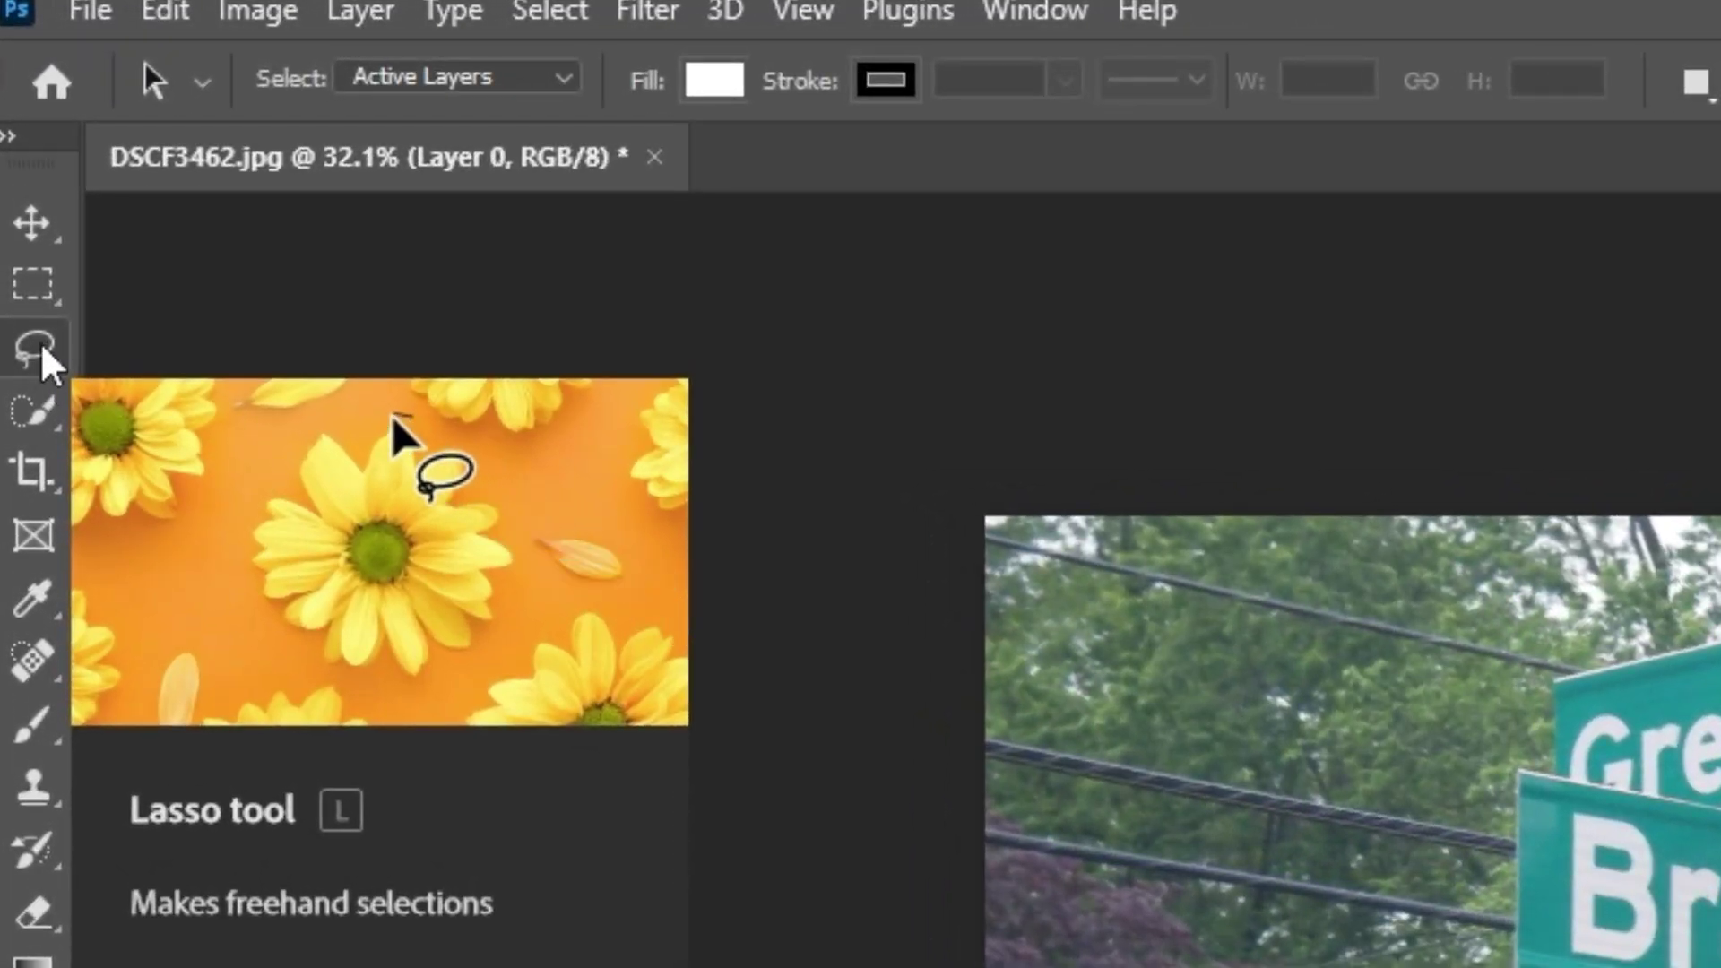
pyautogui.click(42, 349)
pyautogui.click(255, 356)
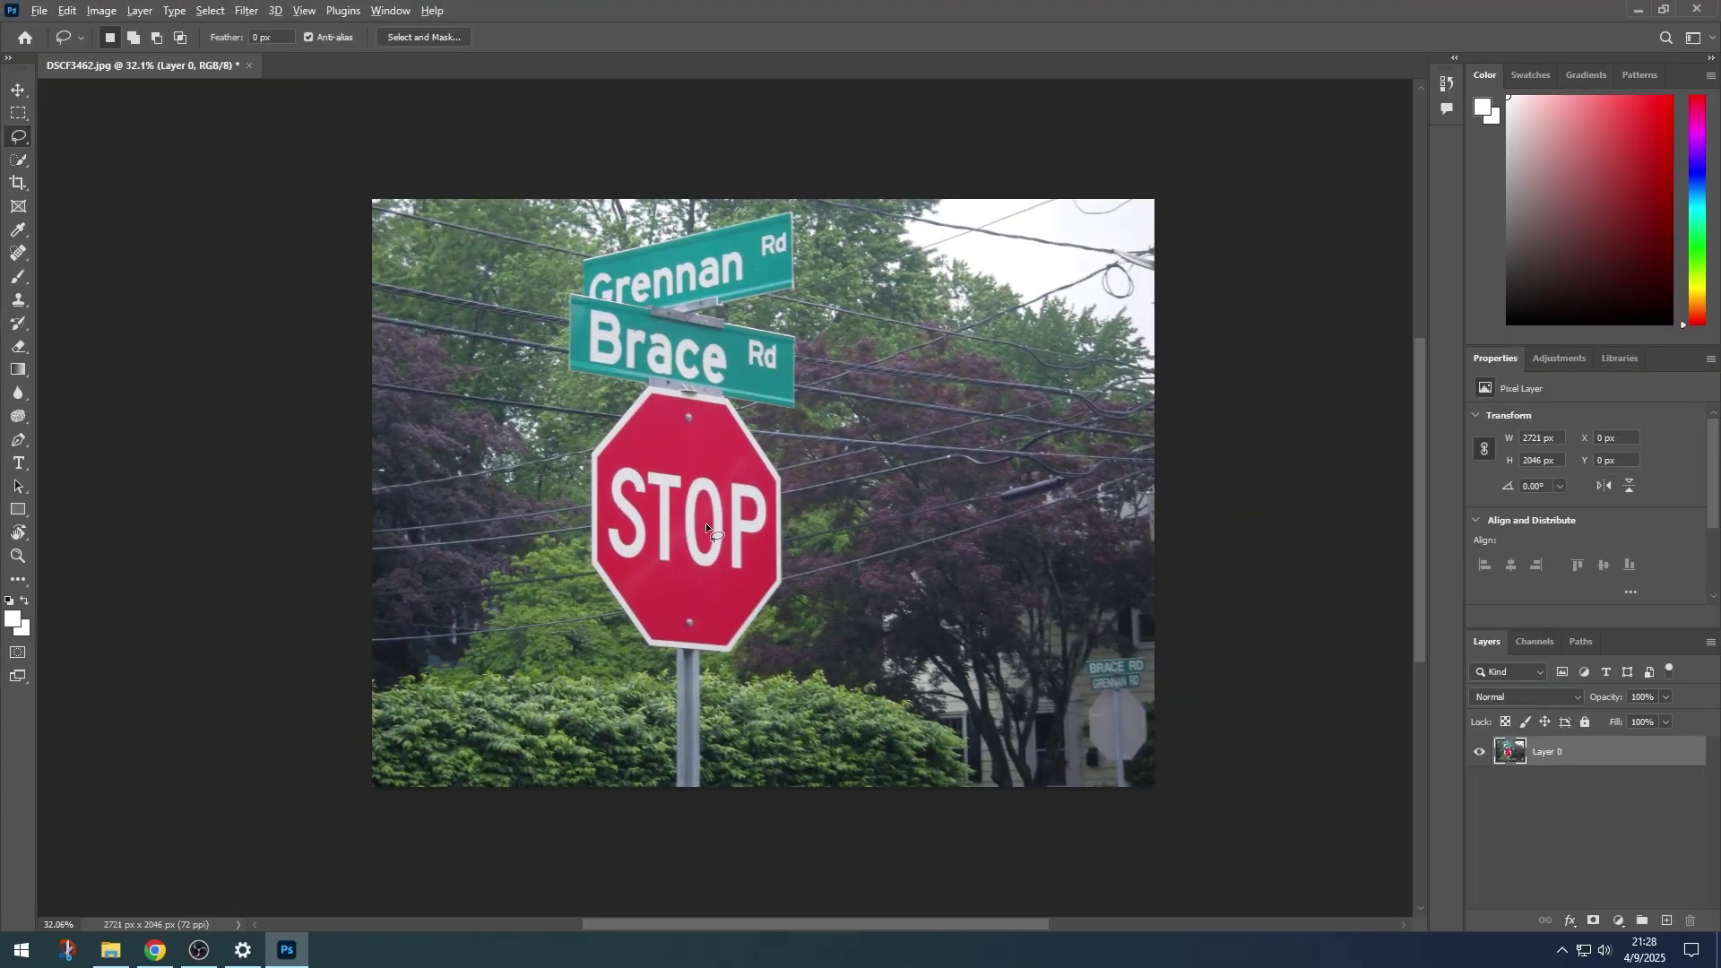
pyautogui.scroll(2, 688, 539)
pyautogui.scroll(2, 687, 532)
pyautogui.scroll(2, 664, 548)
pyautogui.scroll(2, 645, 559)
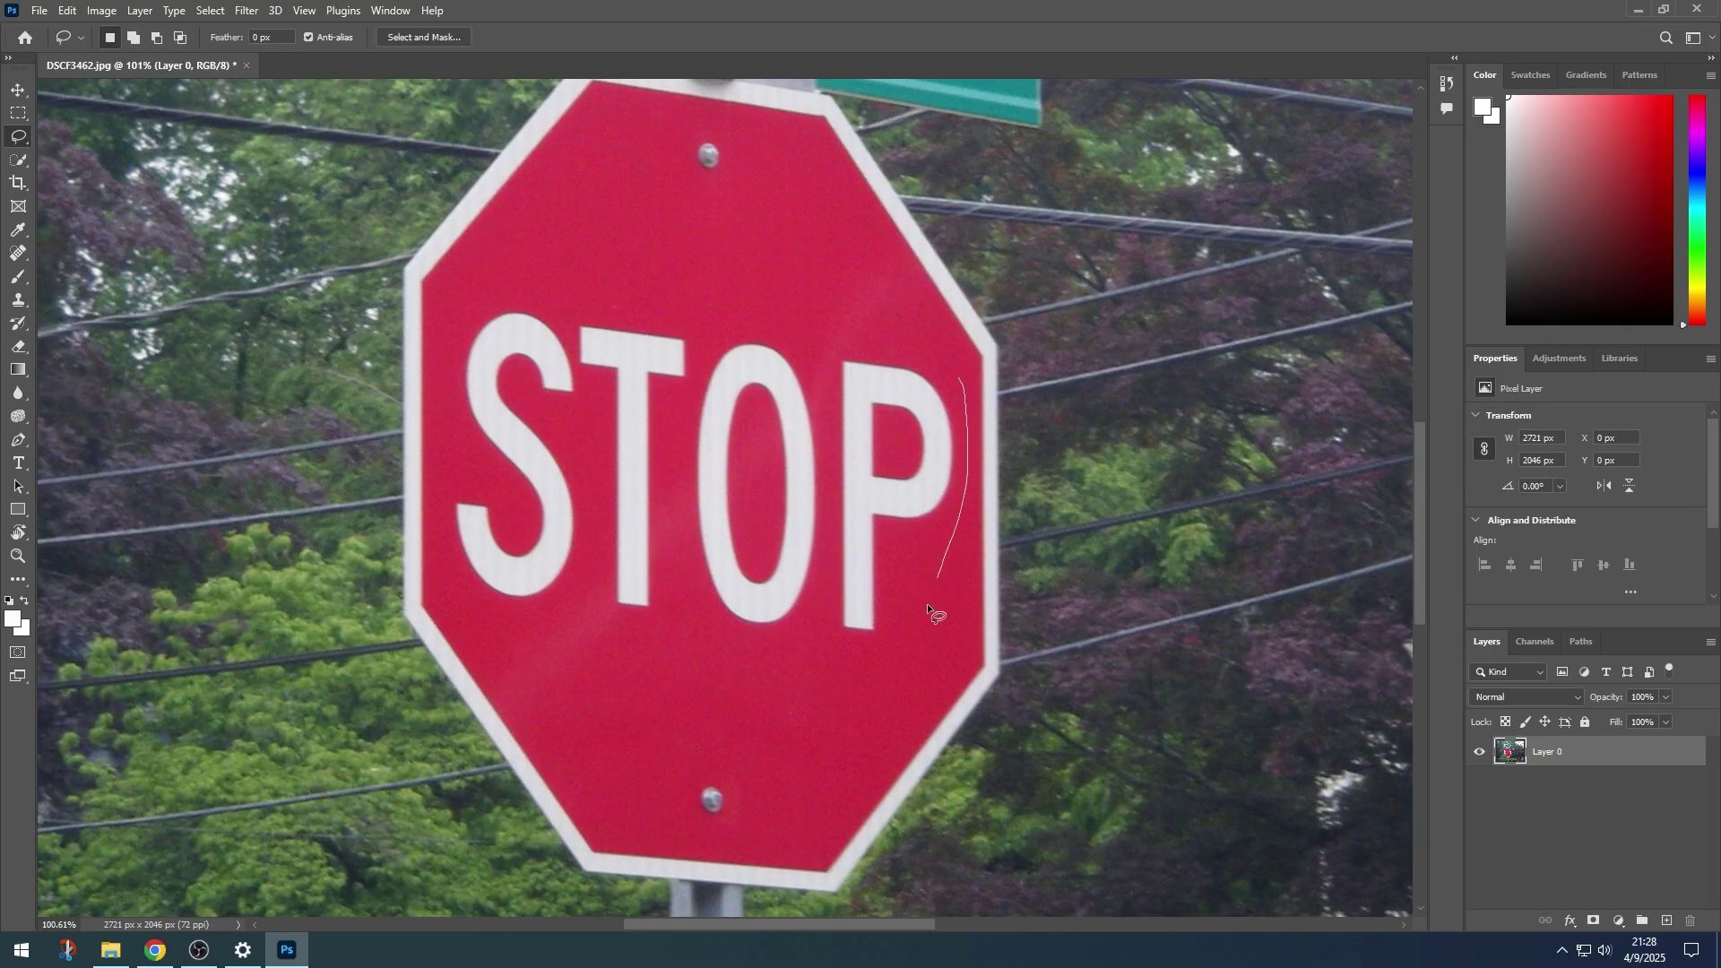
# Draw a closed Lasso selection loosely around the STOP lettering on the sign.
pyautogui.moveTo(926, 604); pyautogui.dragTo(607, 632)
pyautogui.moveTo(439, 562)
pyautogui.mouseDown()
pyautogui.moveTo(454, 305)
pyautogui.moveTo(745, 299)
pyautogui.mouseUp()
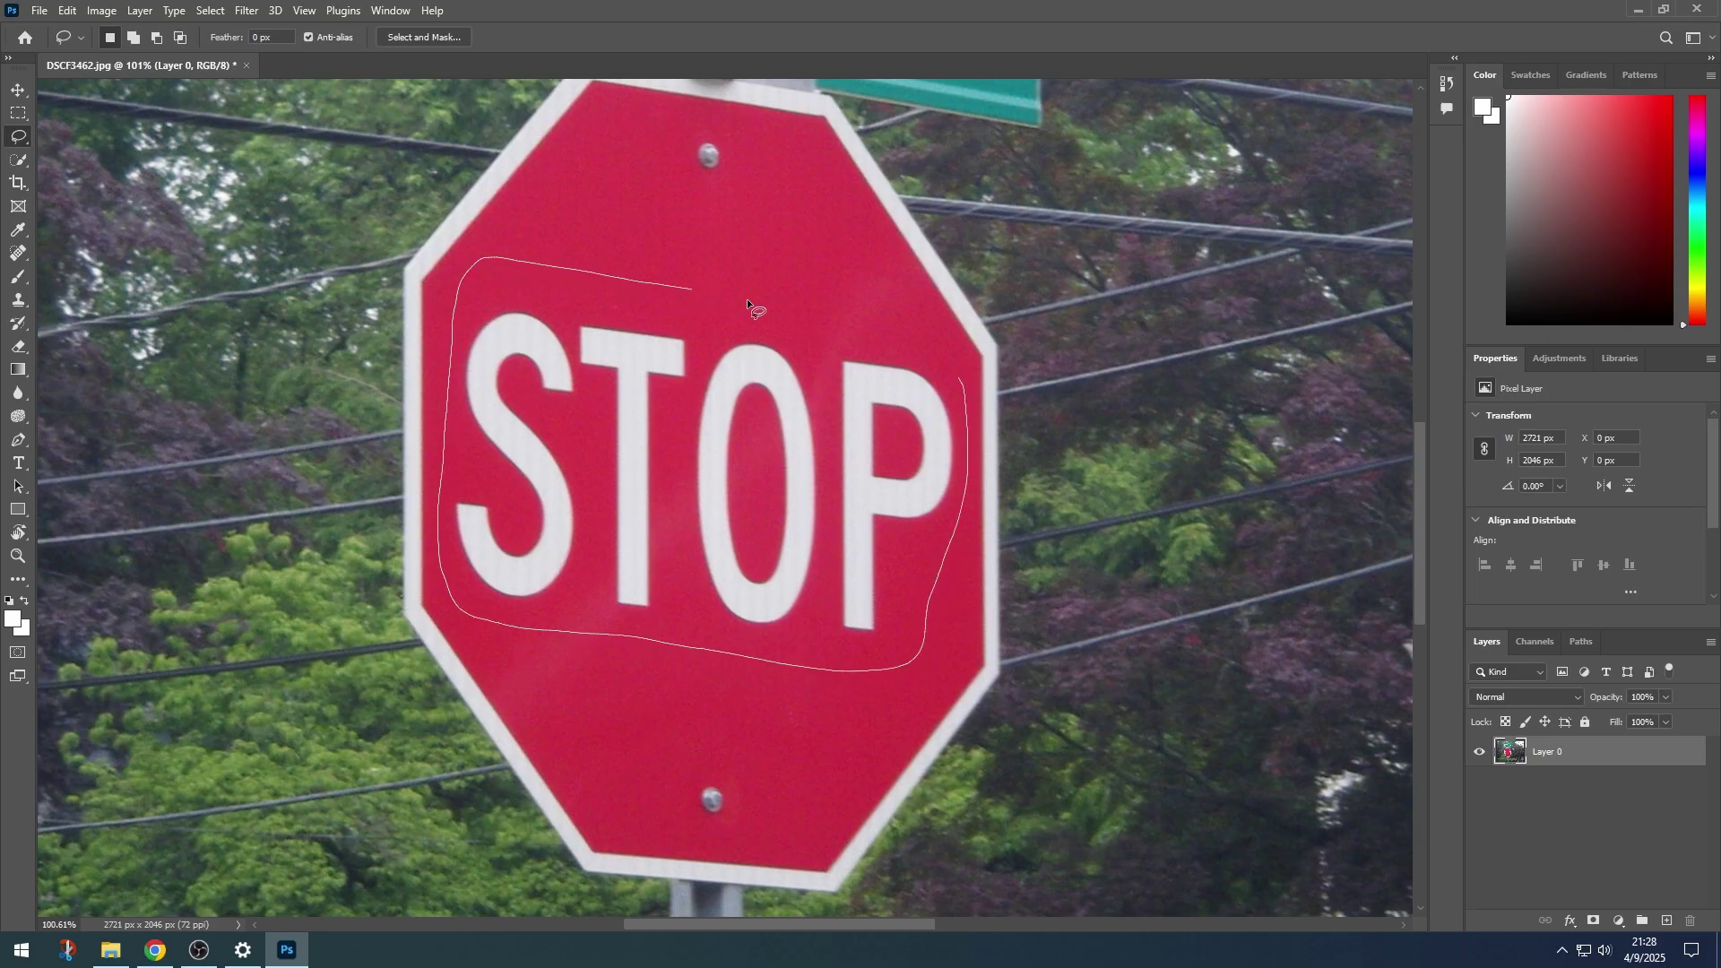
pyautogui.moveTo(908, 339); pyautogui.dragTo(908, 338)
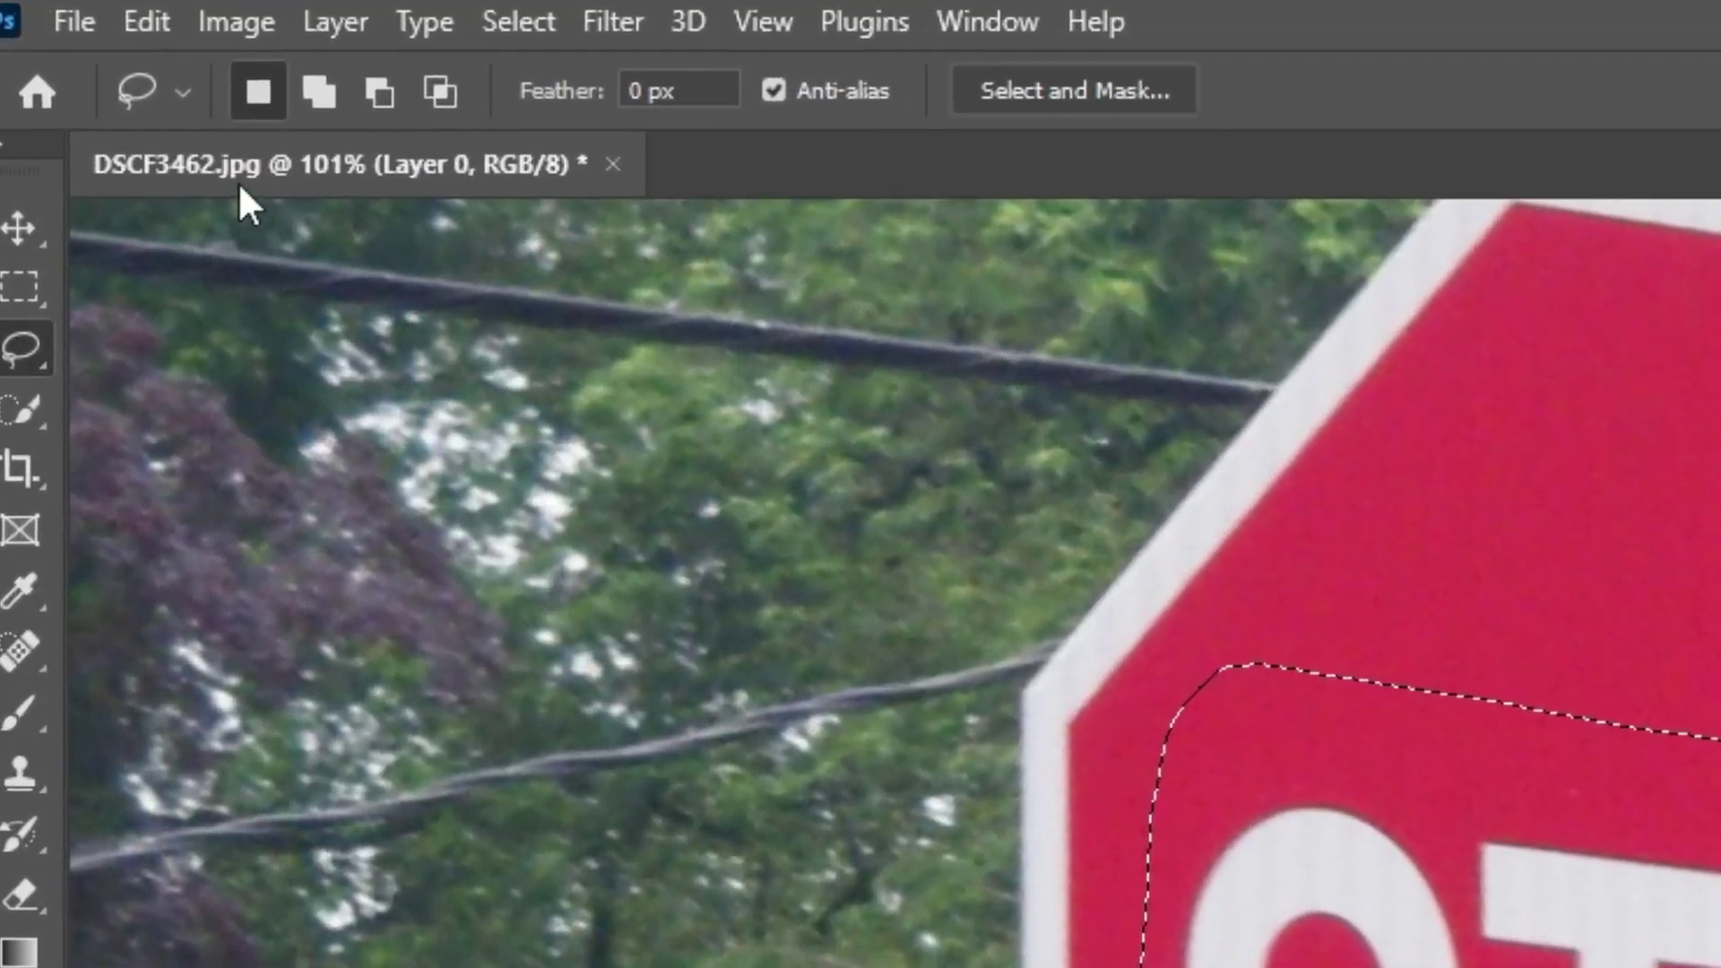
# Erase STOP with Edit > Content-Aware Fill, output to a new layer.
pyautogui.click(208, 34)
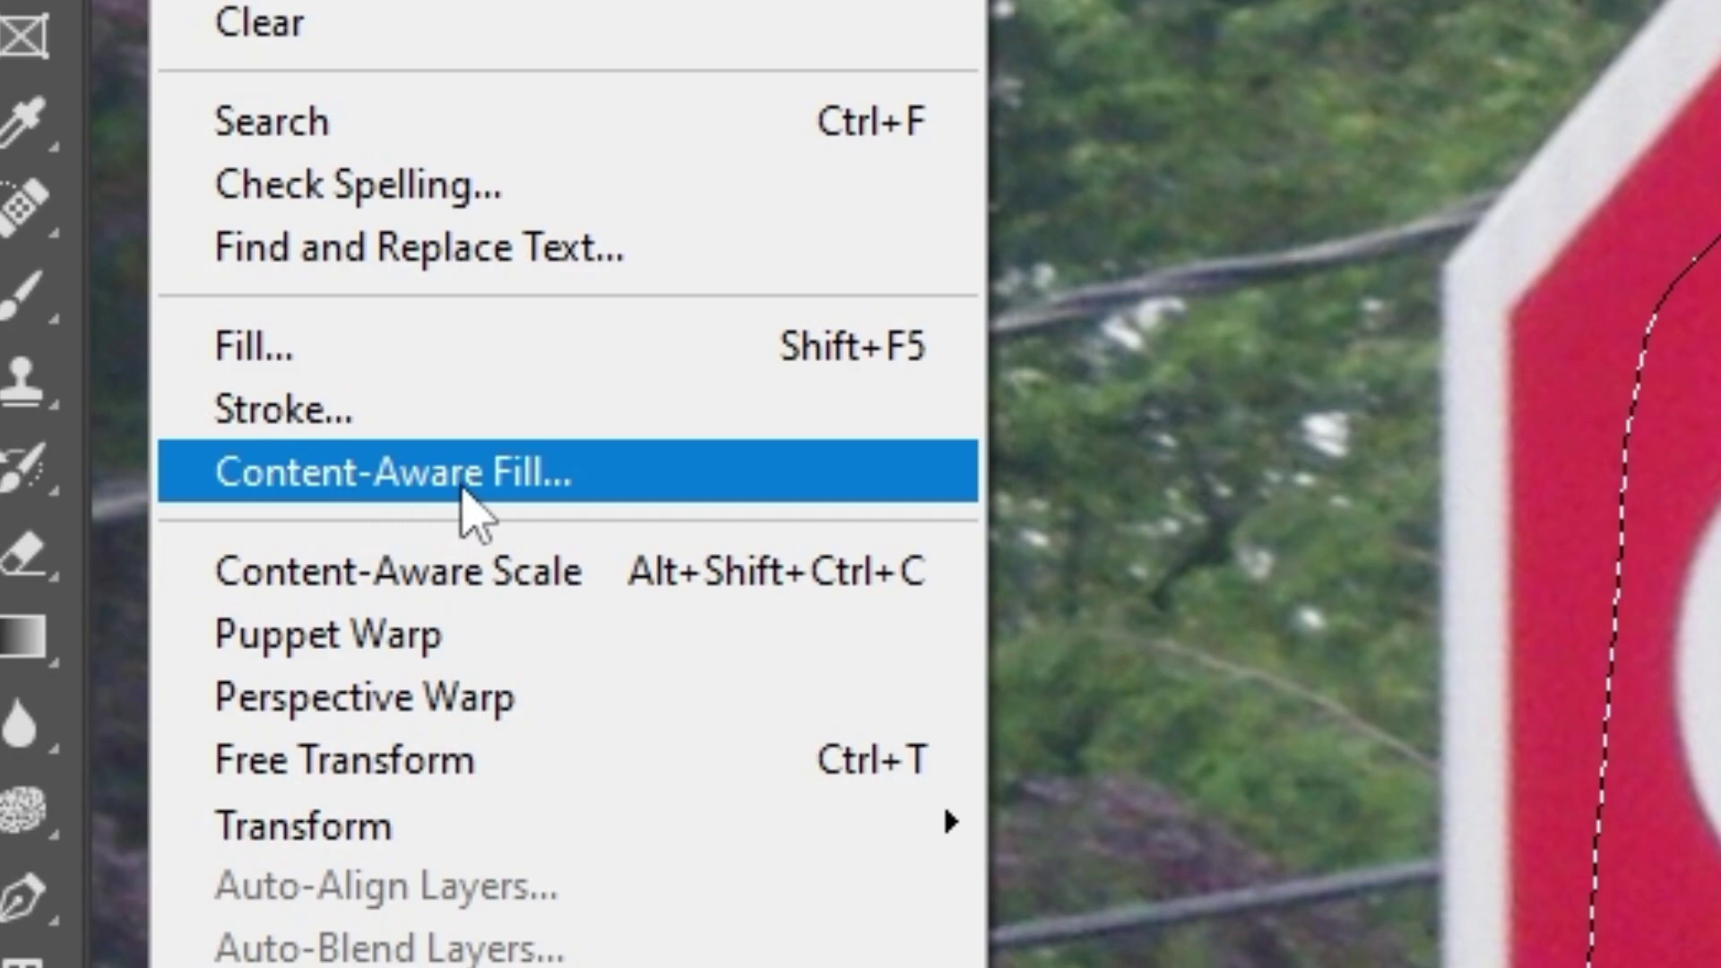
pyautogui.click(461, 488)
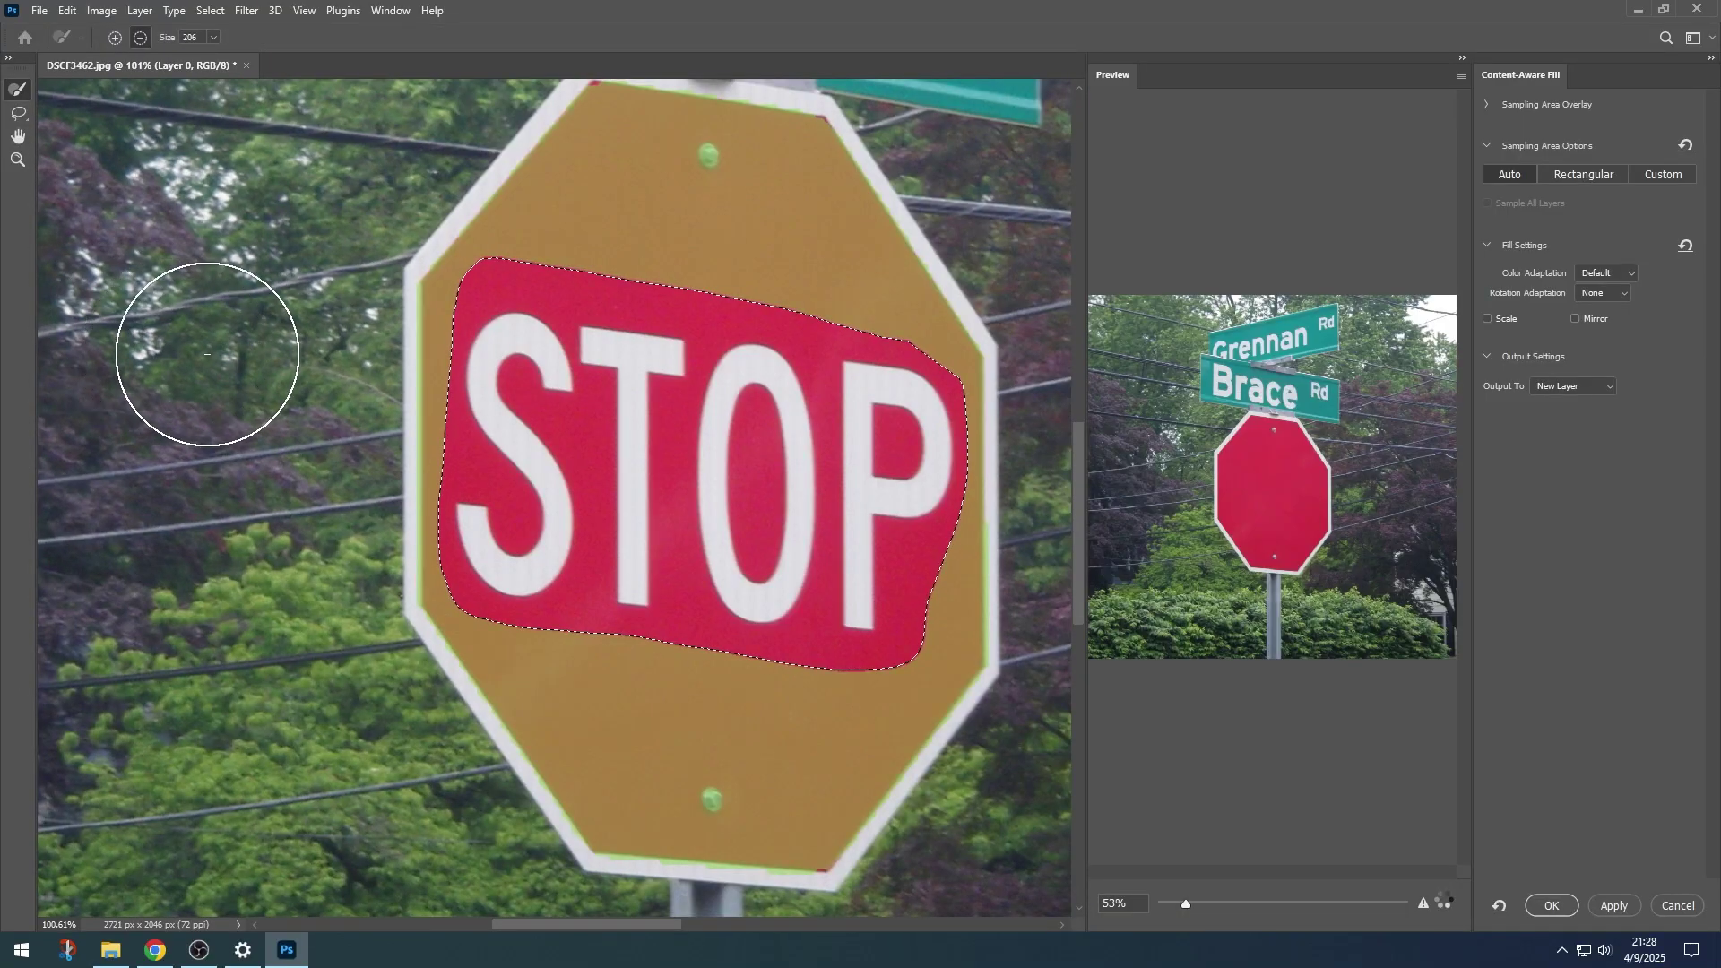
pyautogui.click(1549, 907)
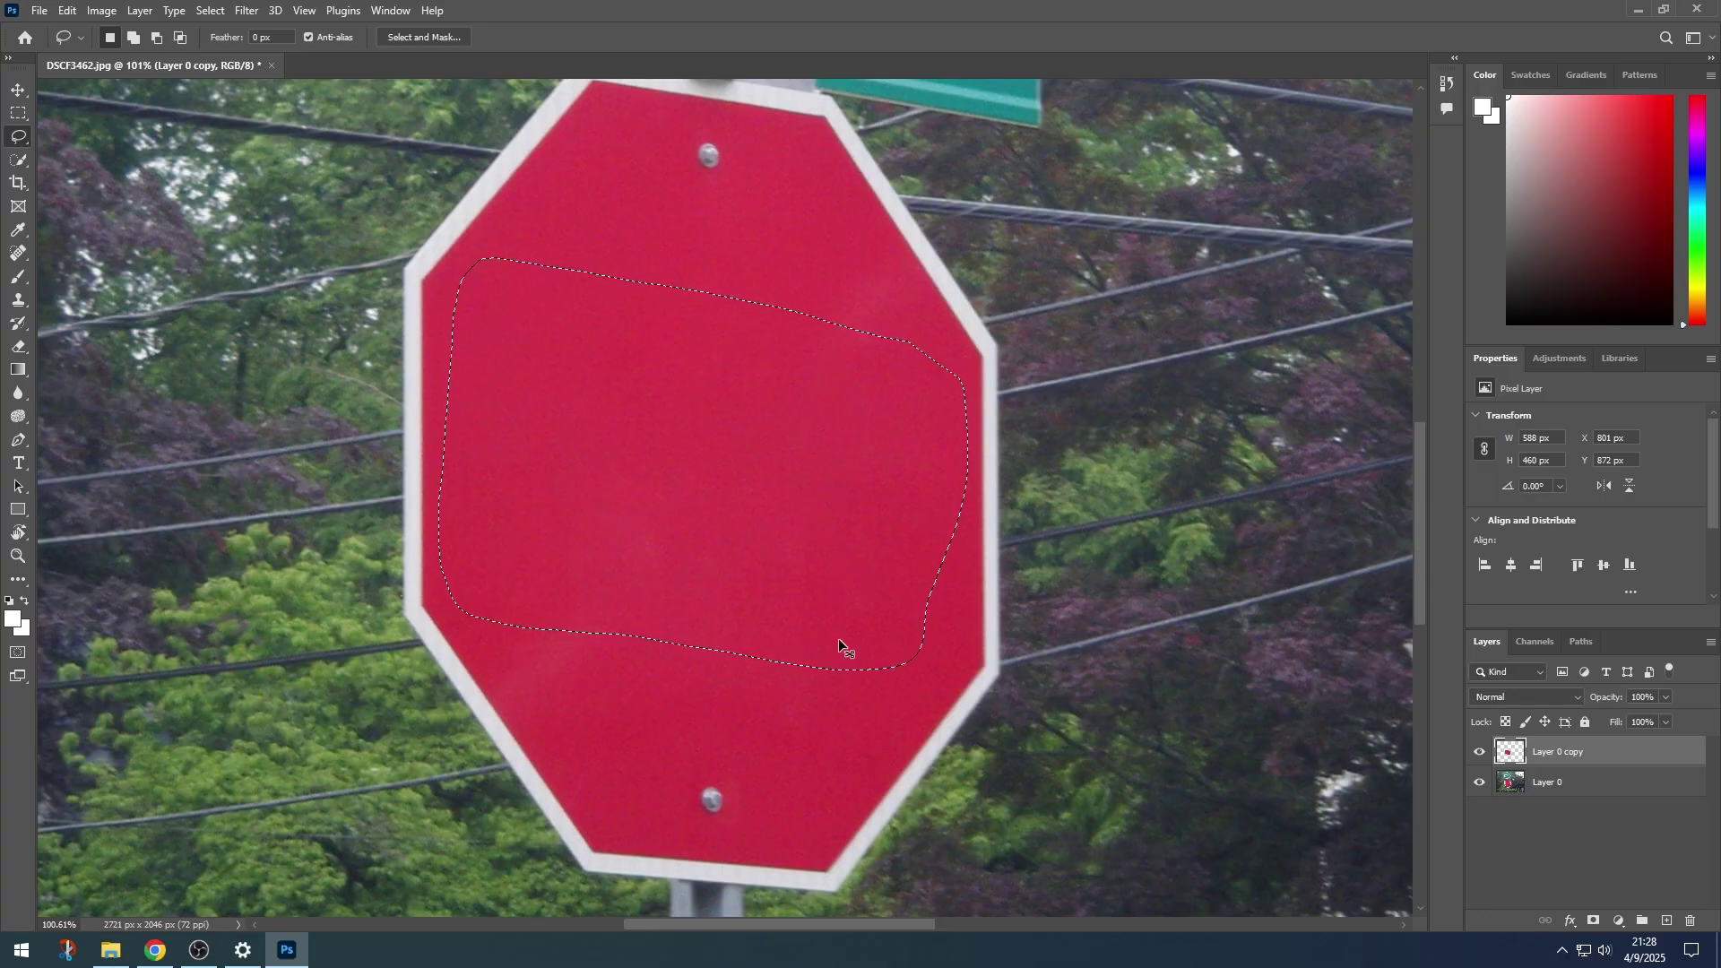
# Deselect and start a new type layer on the blank red sign reading GO!
pyautogui.hotkey('ctrl', 'd')
pyautogui.scroll(-5, 789, 537)
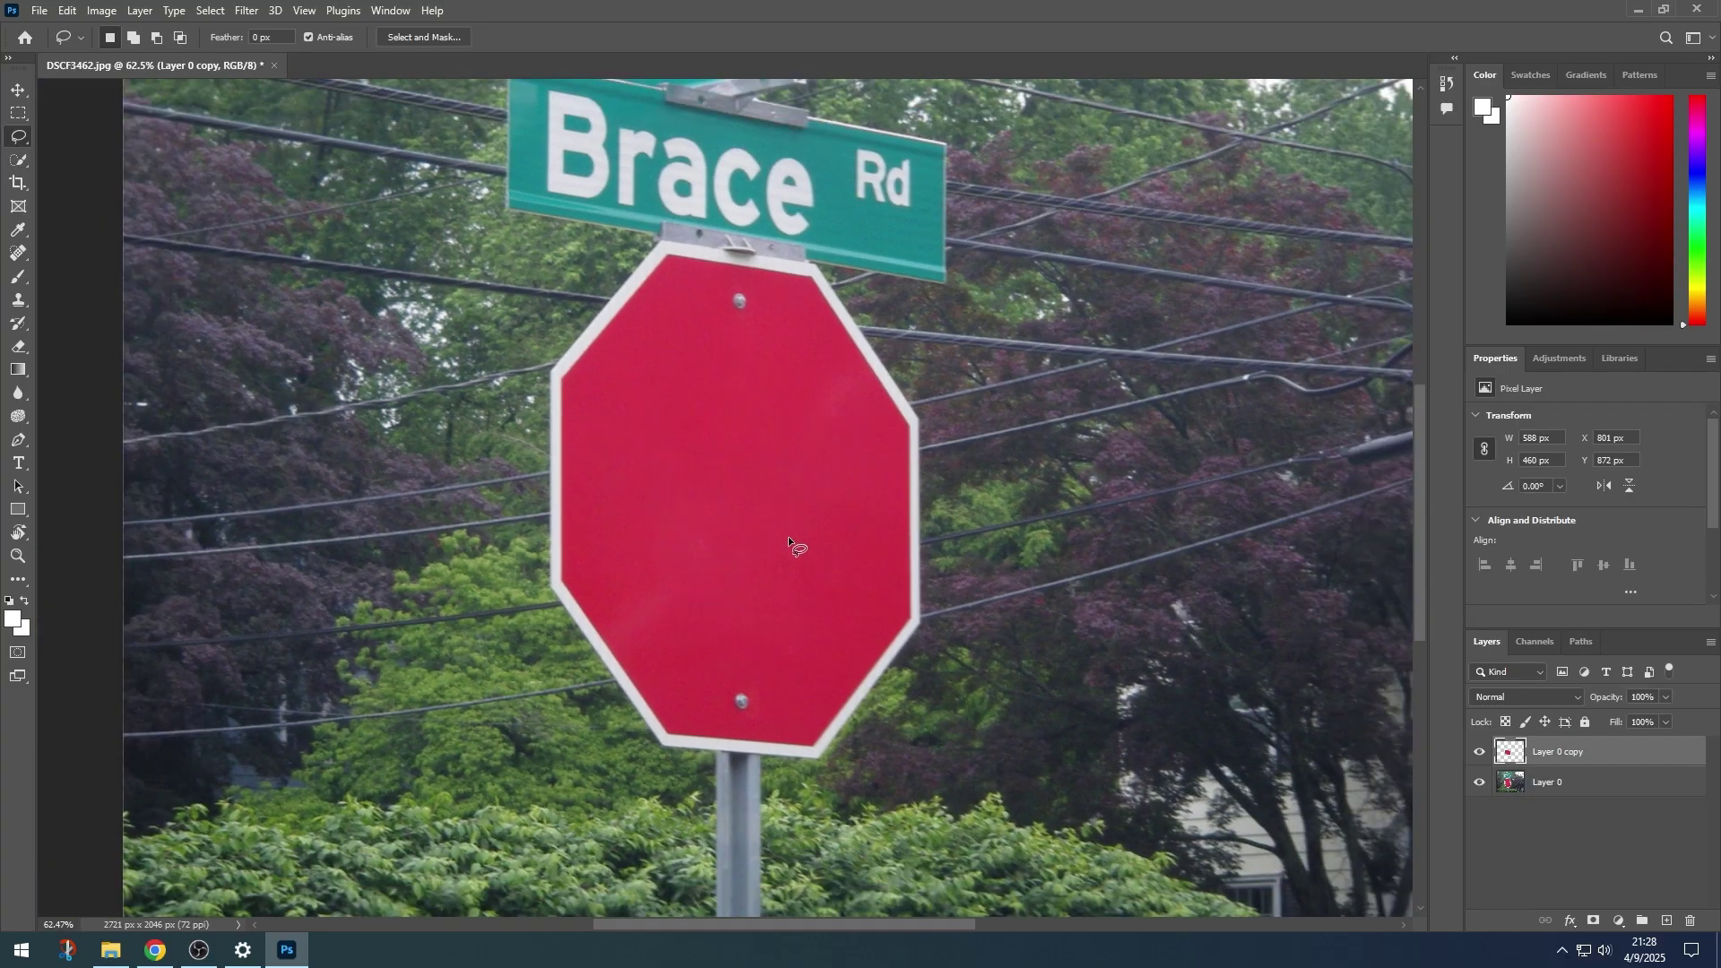
pyautogui.press('t')
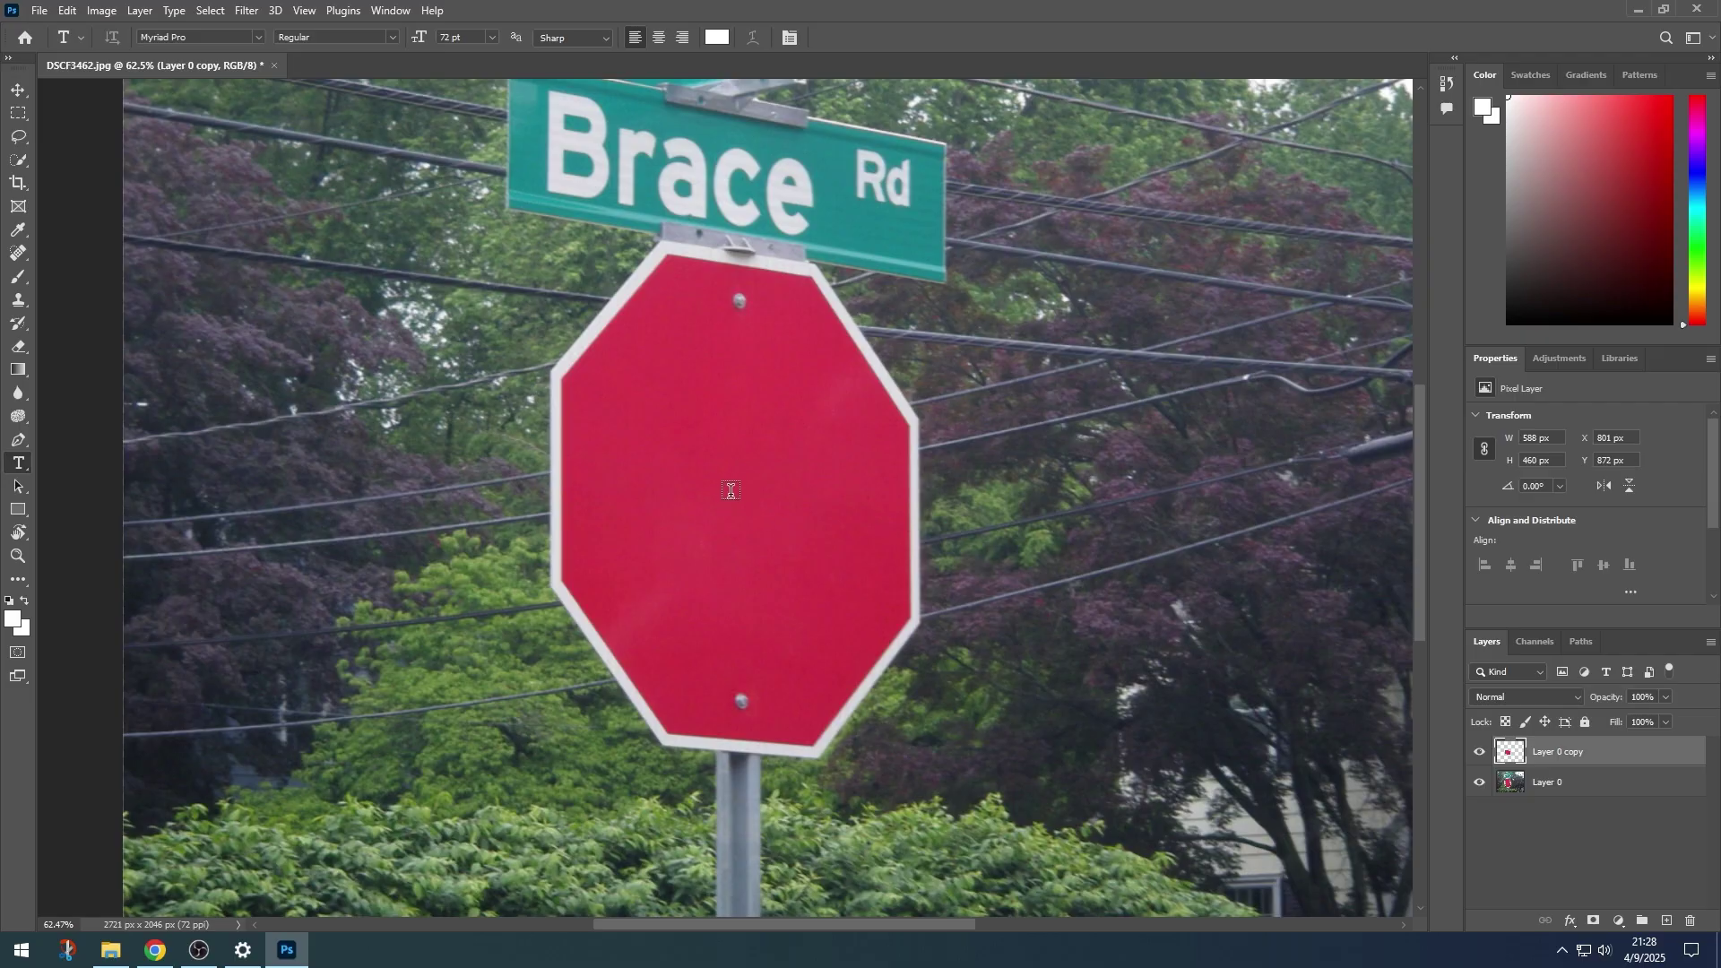
pyautogui.click(730, 489)
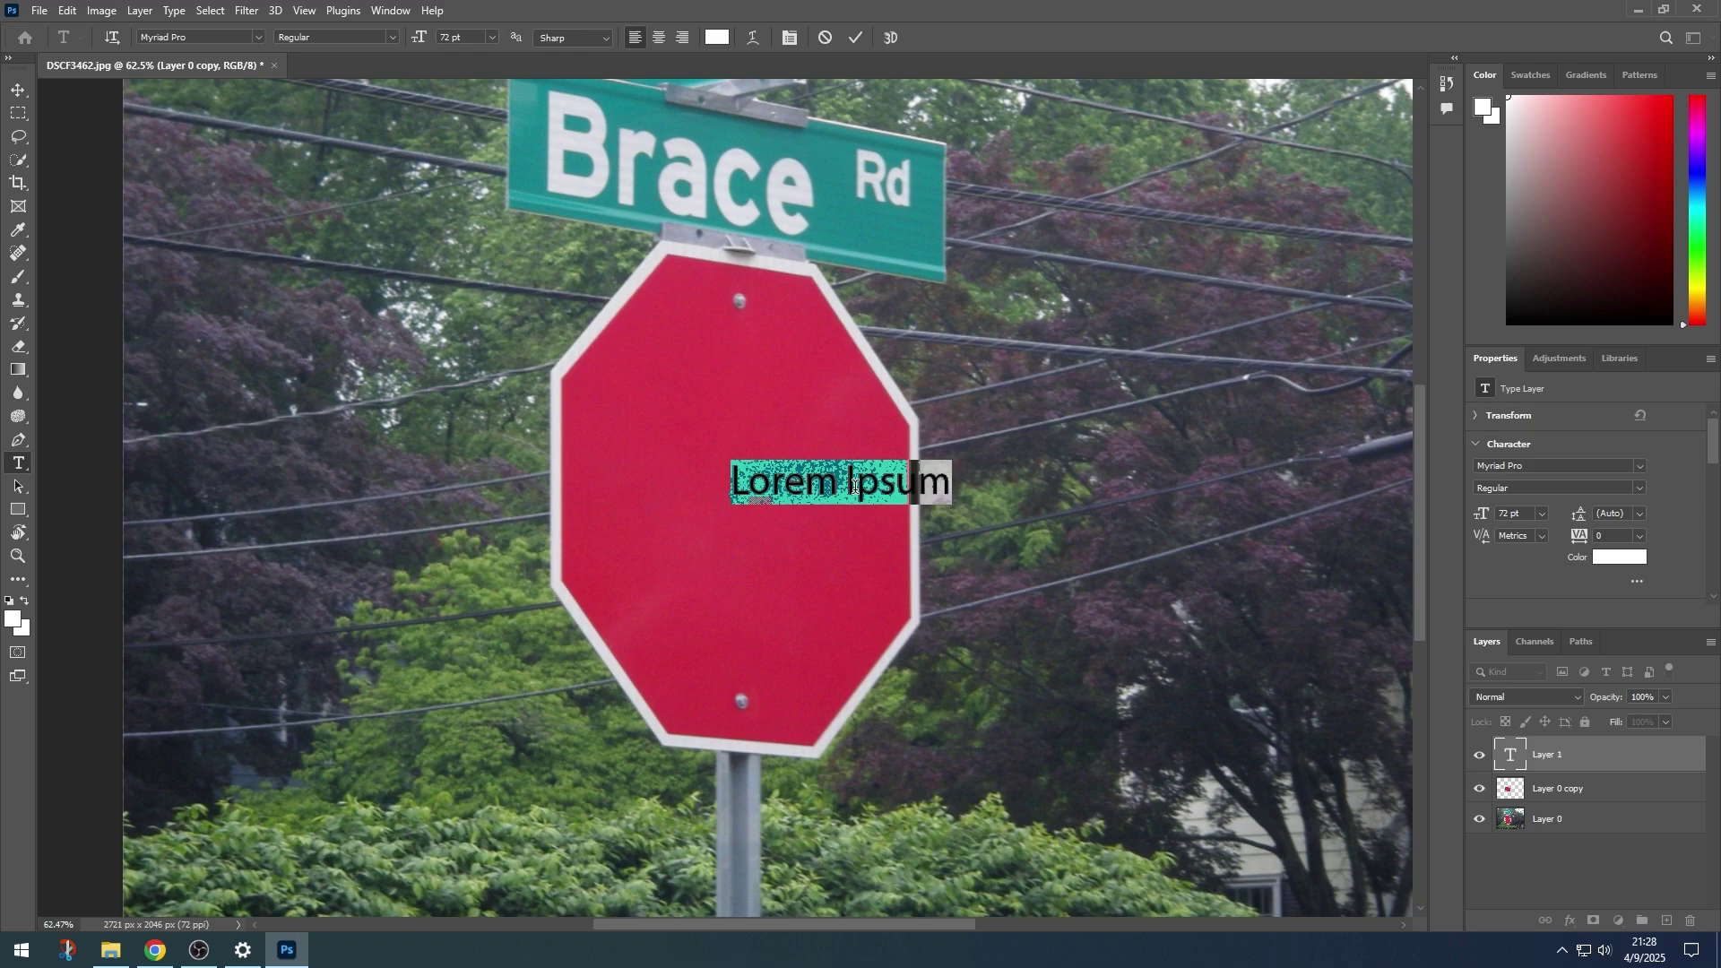
pyautogui.write('GO')
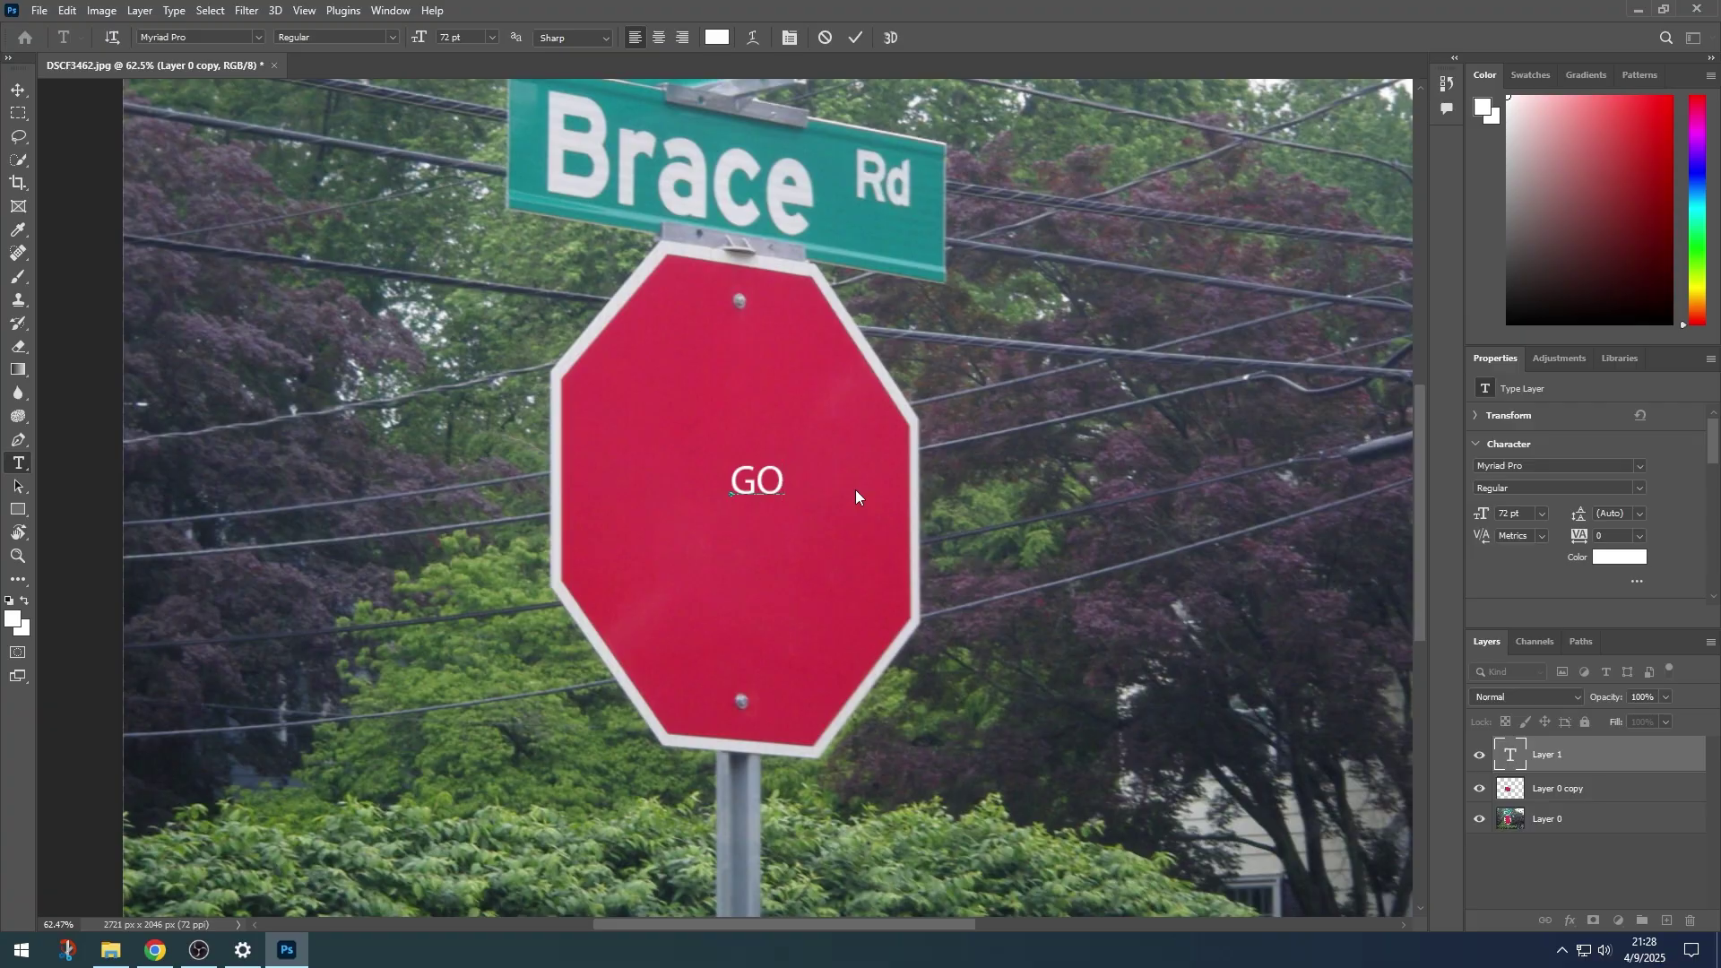
pyautogui.write('!')
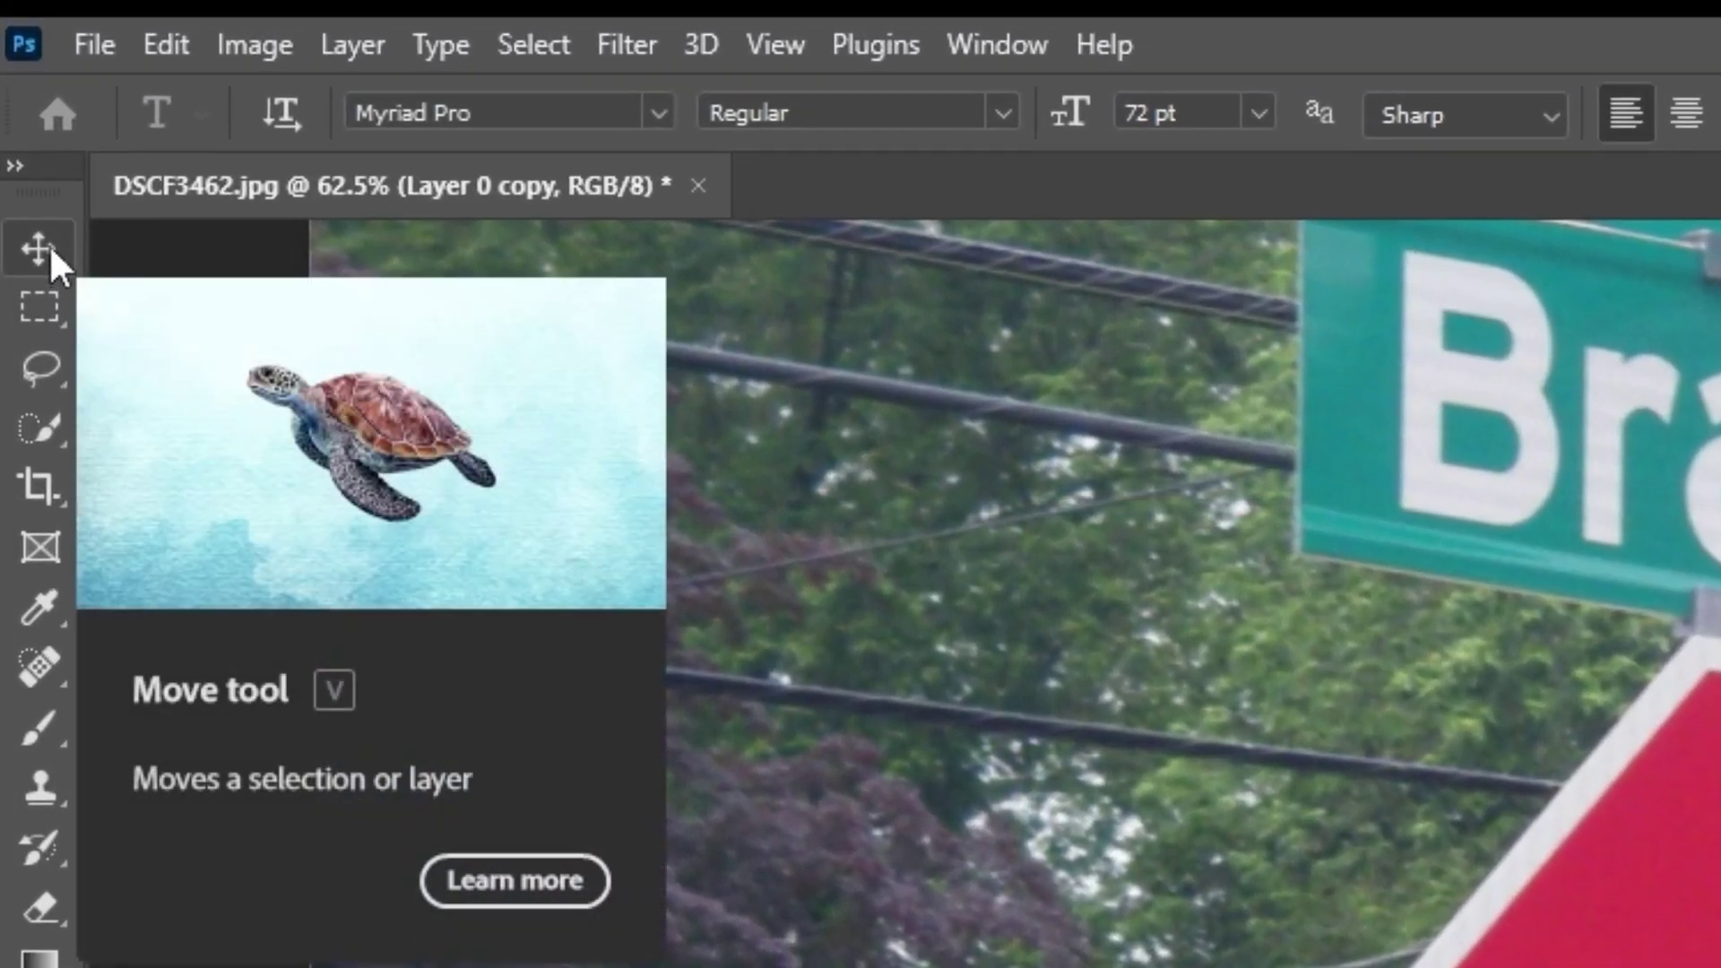
# Scale the GO! text up with Free Transform and centre it on the red sign.
pyautogui.click(50, 243)
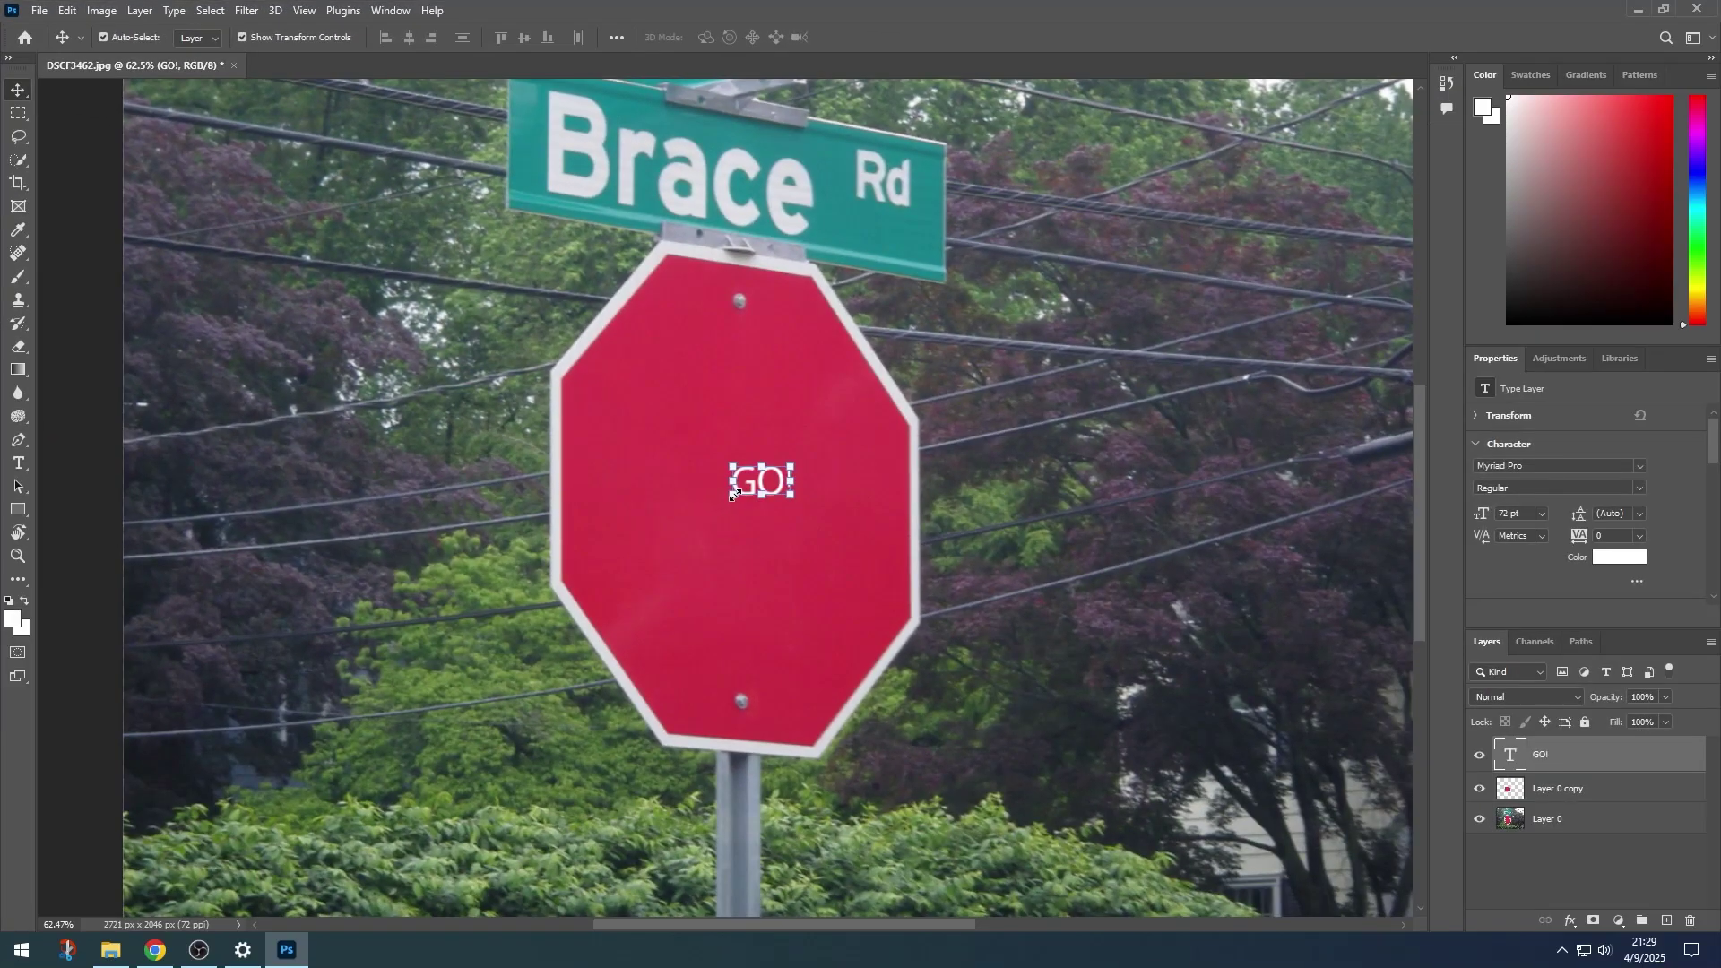
pyautogui.moveTo(706, 535); pyautogui.dragTo(643, 581)
pyautogui.moveTo(720, 537); pyautogui.dragTo(951, 375)
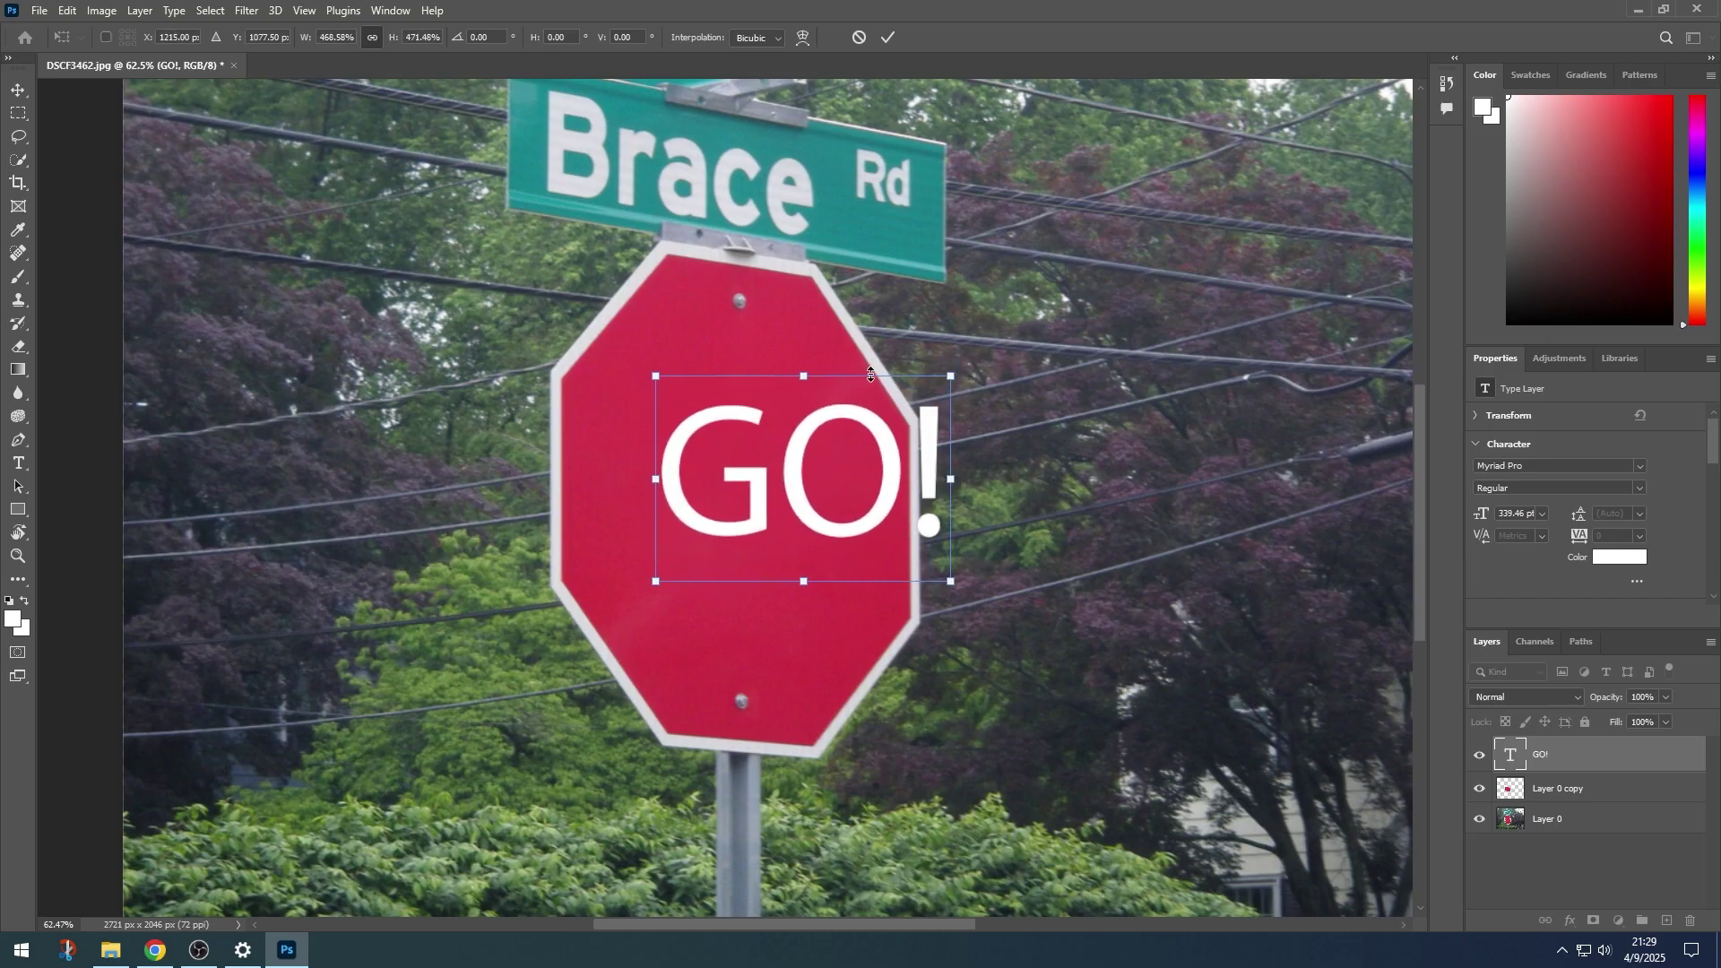
pyautogui.moveTo(863, 375); pyautogui.dragTo(801, 408)
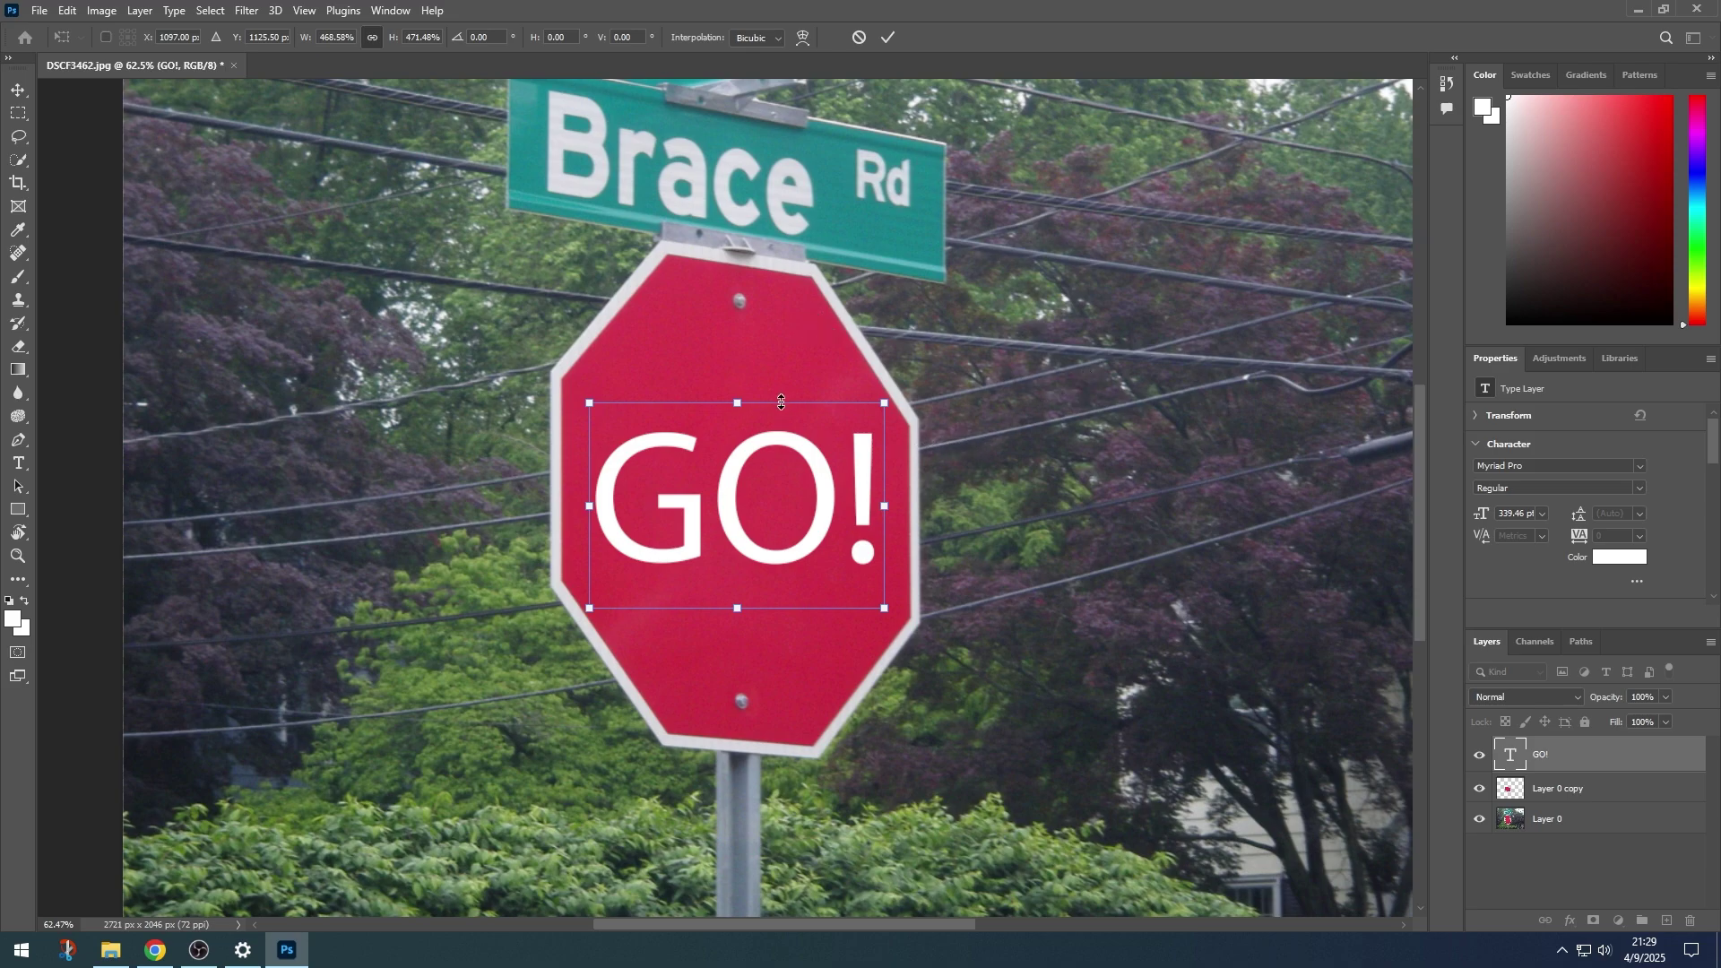
pyautogui.moveTo(786, 407); pyautogui.dragTo(800, 395)
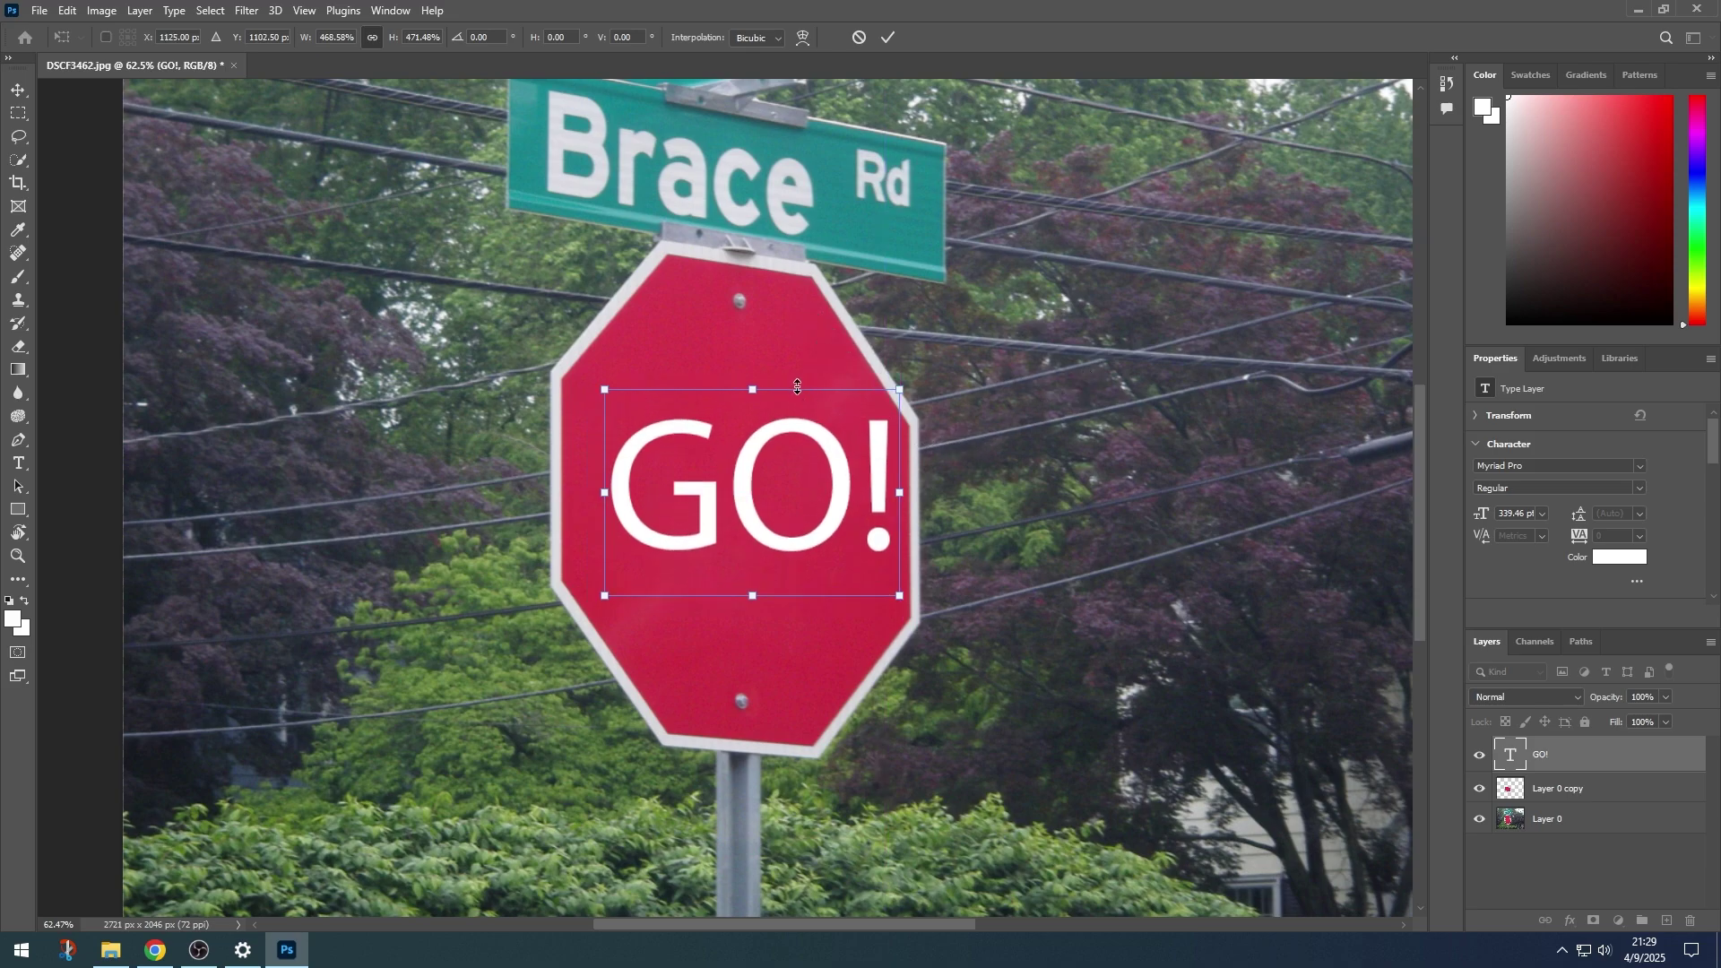
# Skew GO! about 7.5° via the corner handles so it follows the sign's tilt.
pyautogui.rightClick(799, 392)
pyautogui.rightClick(771, 426)
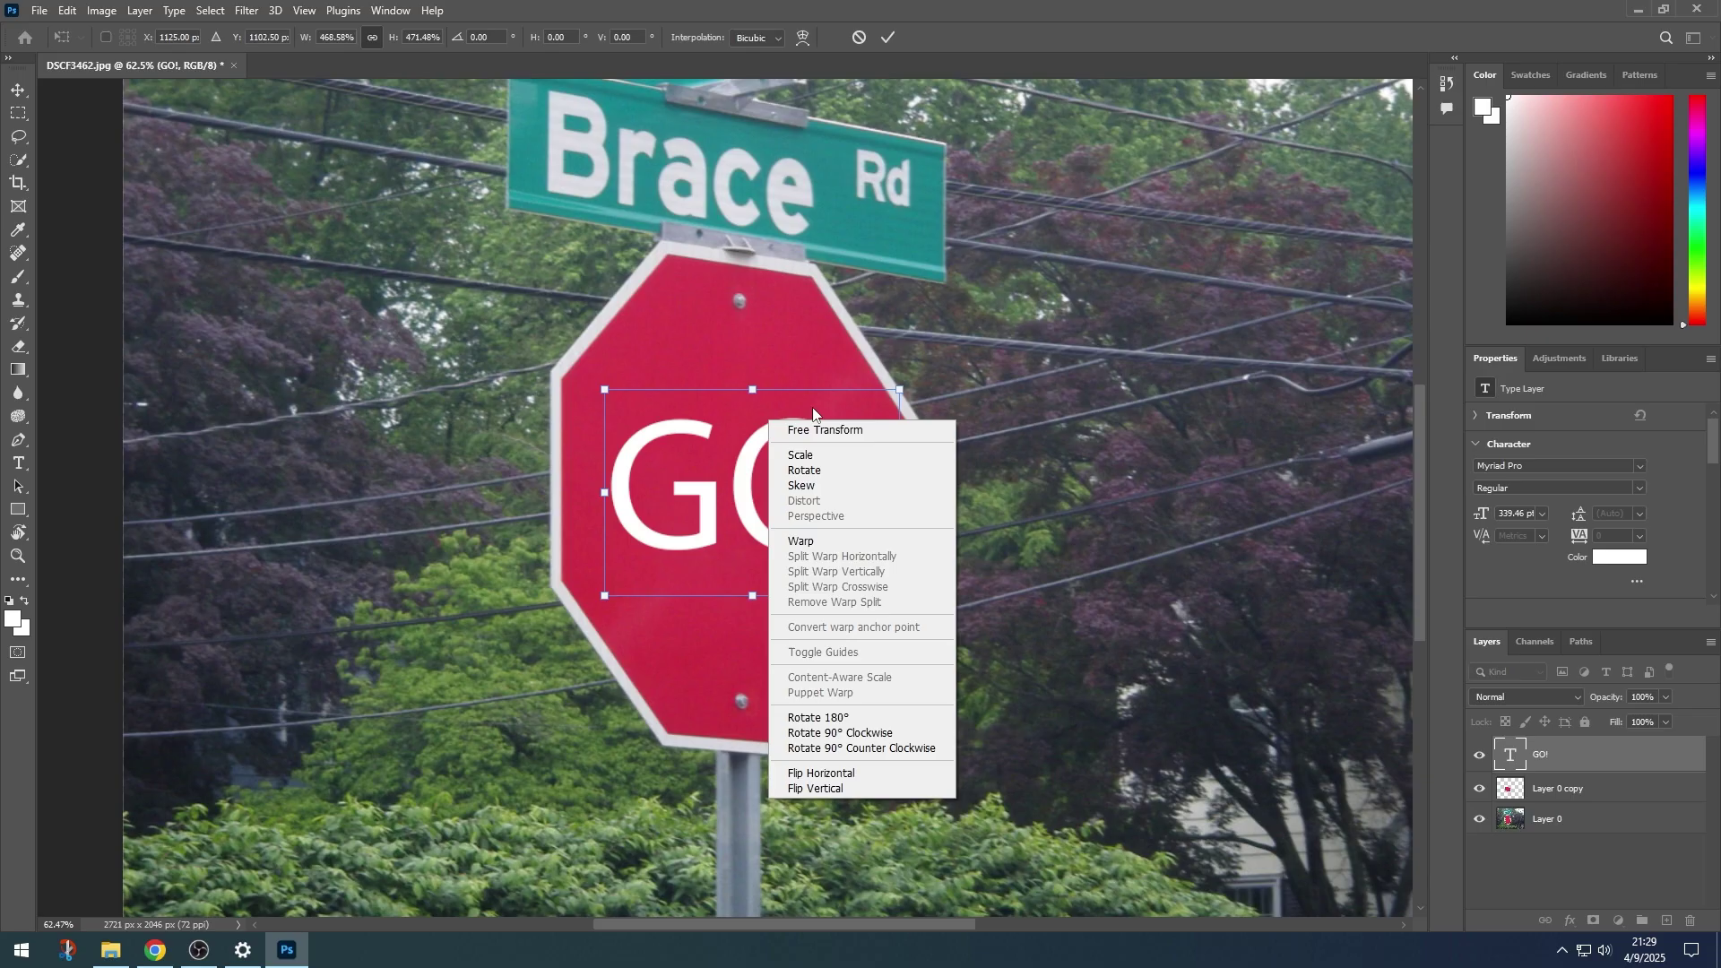
pyautogui.click(817, 434)
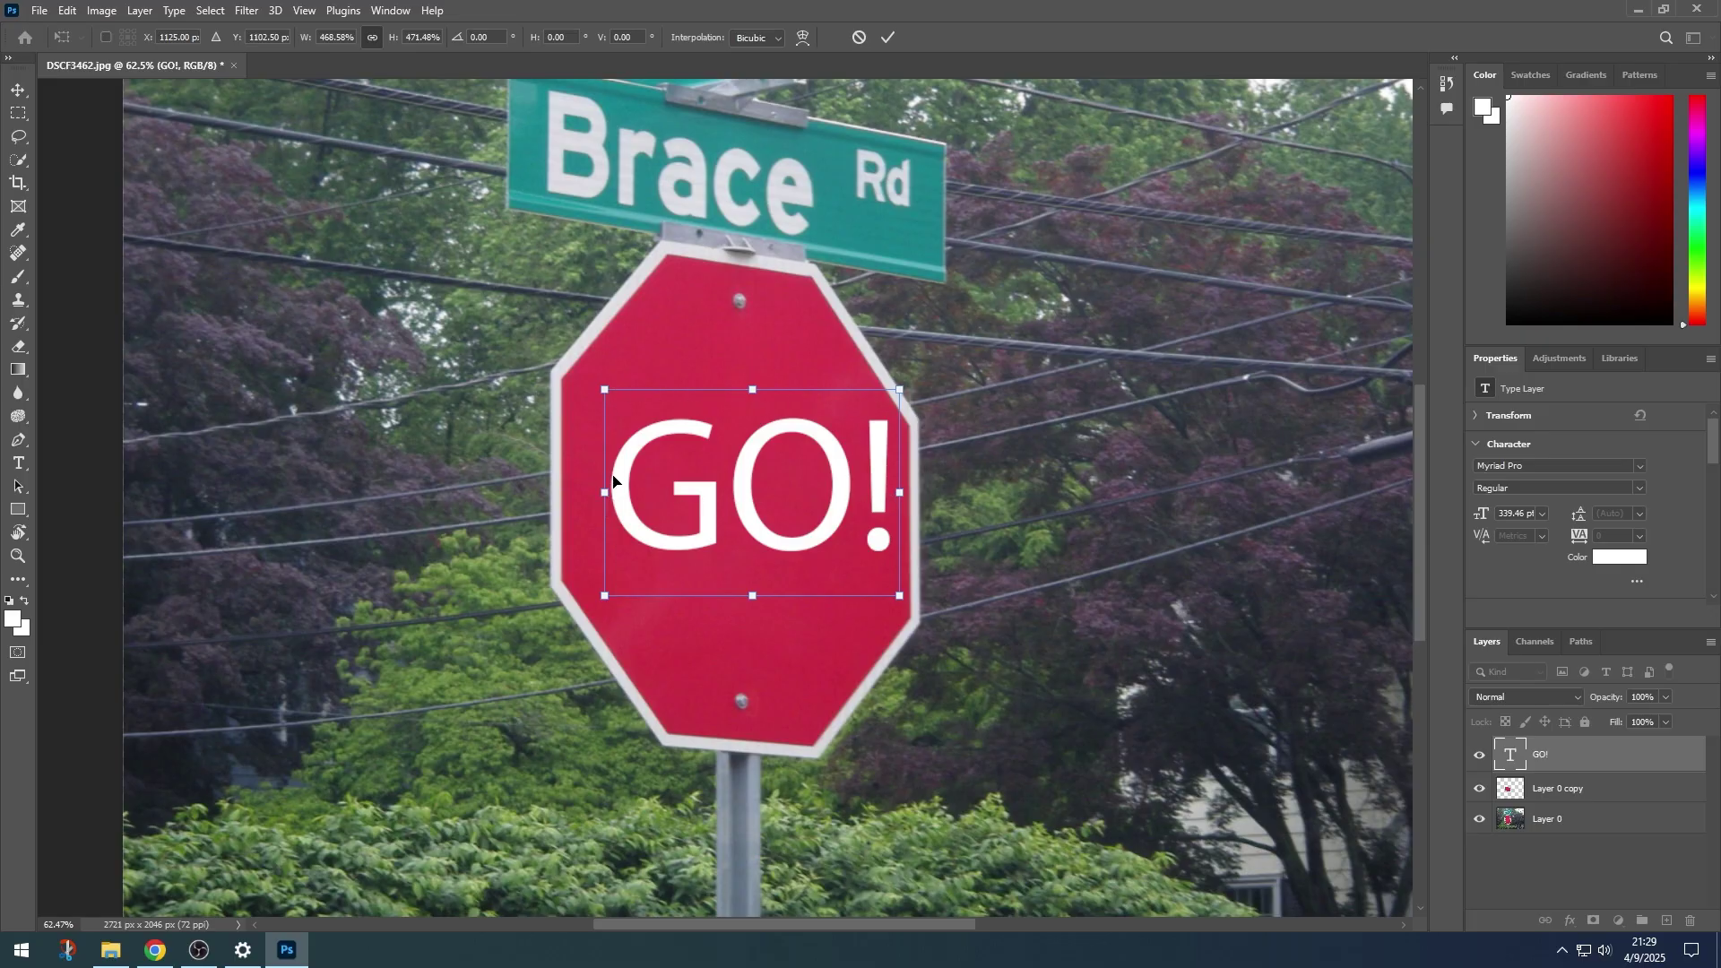
pyautogui.moveTo(604, 492); pyautogui.dragTo(581, 462)
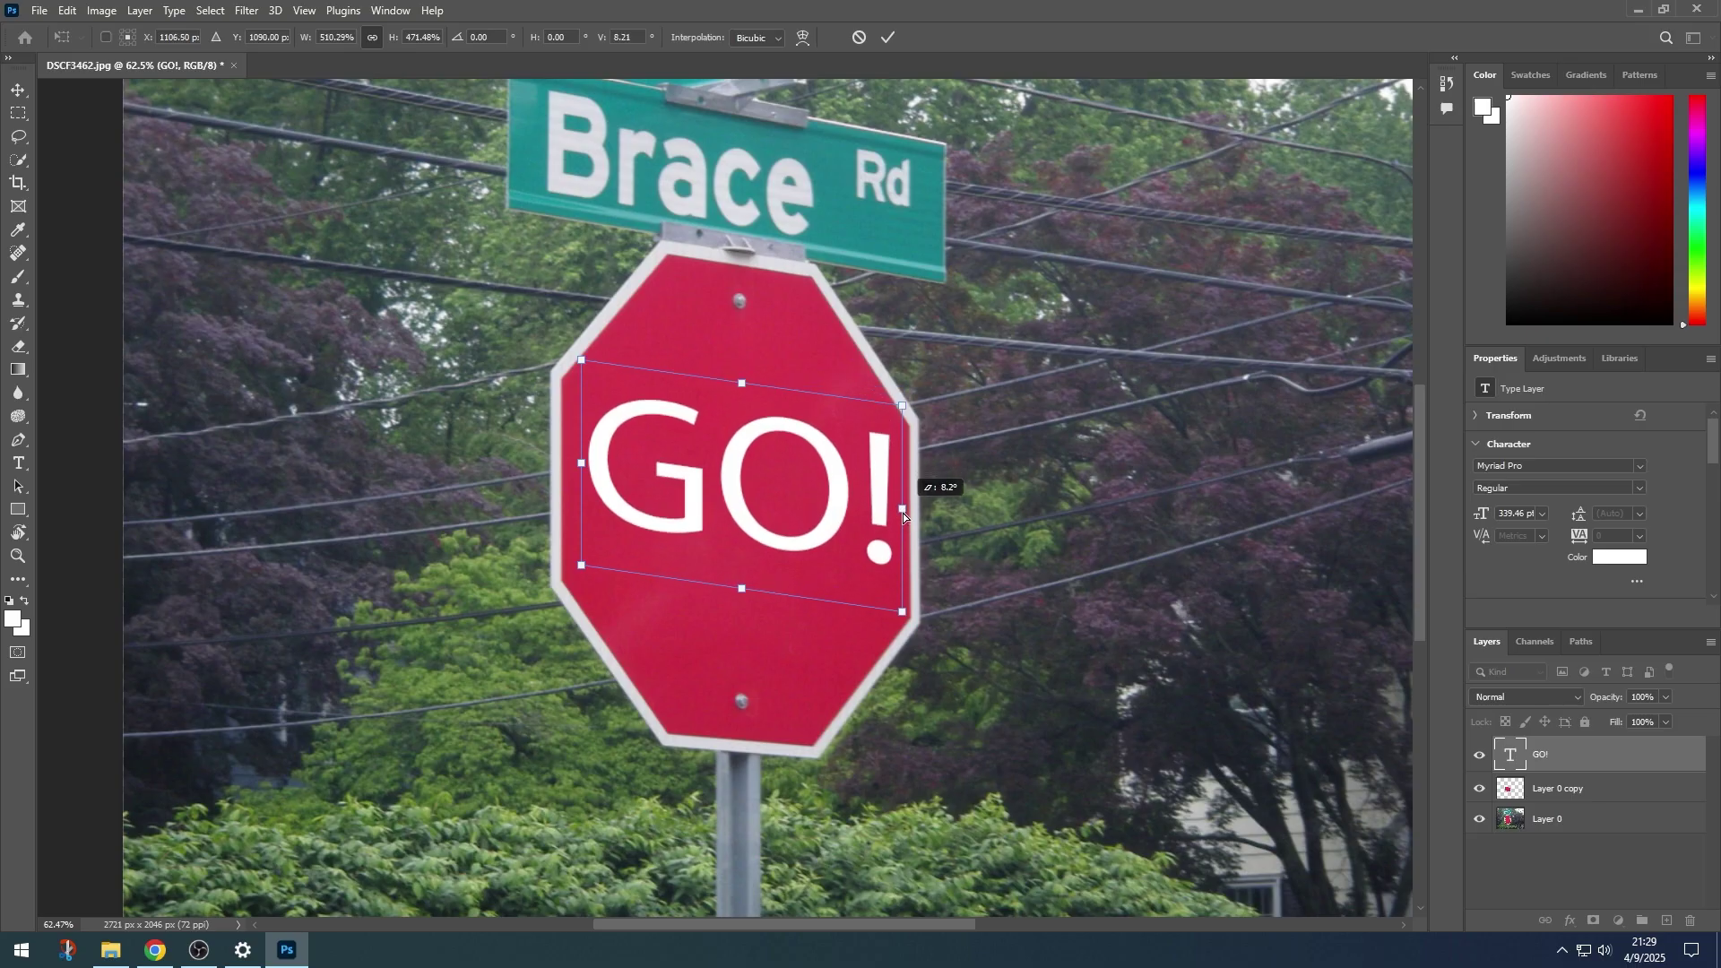
pyautogui.moveTo(898, 494); pyautogui.dragTo(901, 509)
pyautogui.moveTo(590, 572); pyautogui.dragTo(579, 587)
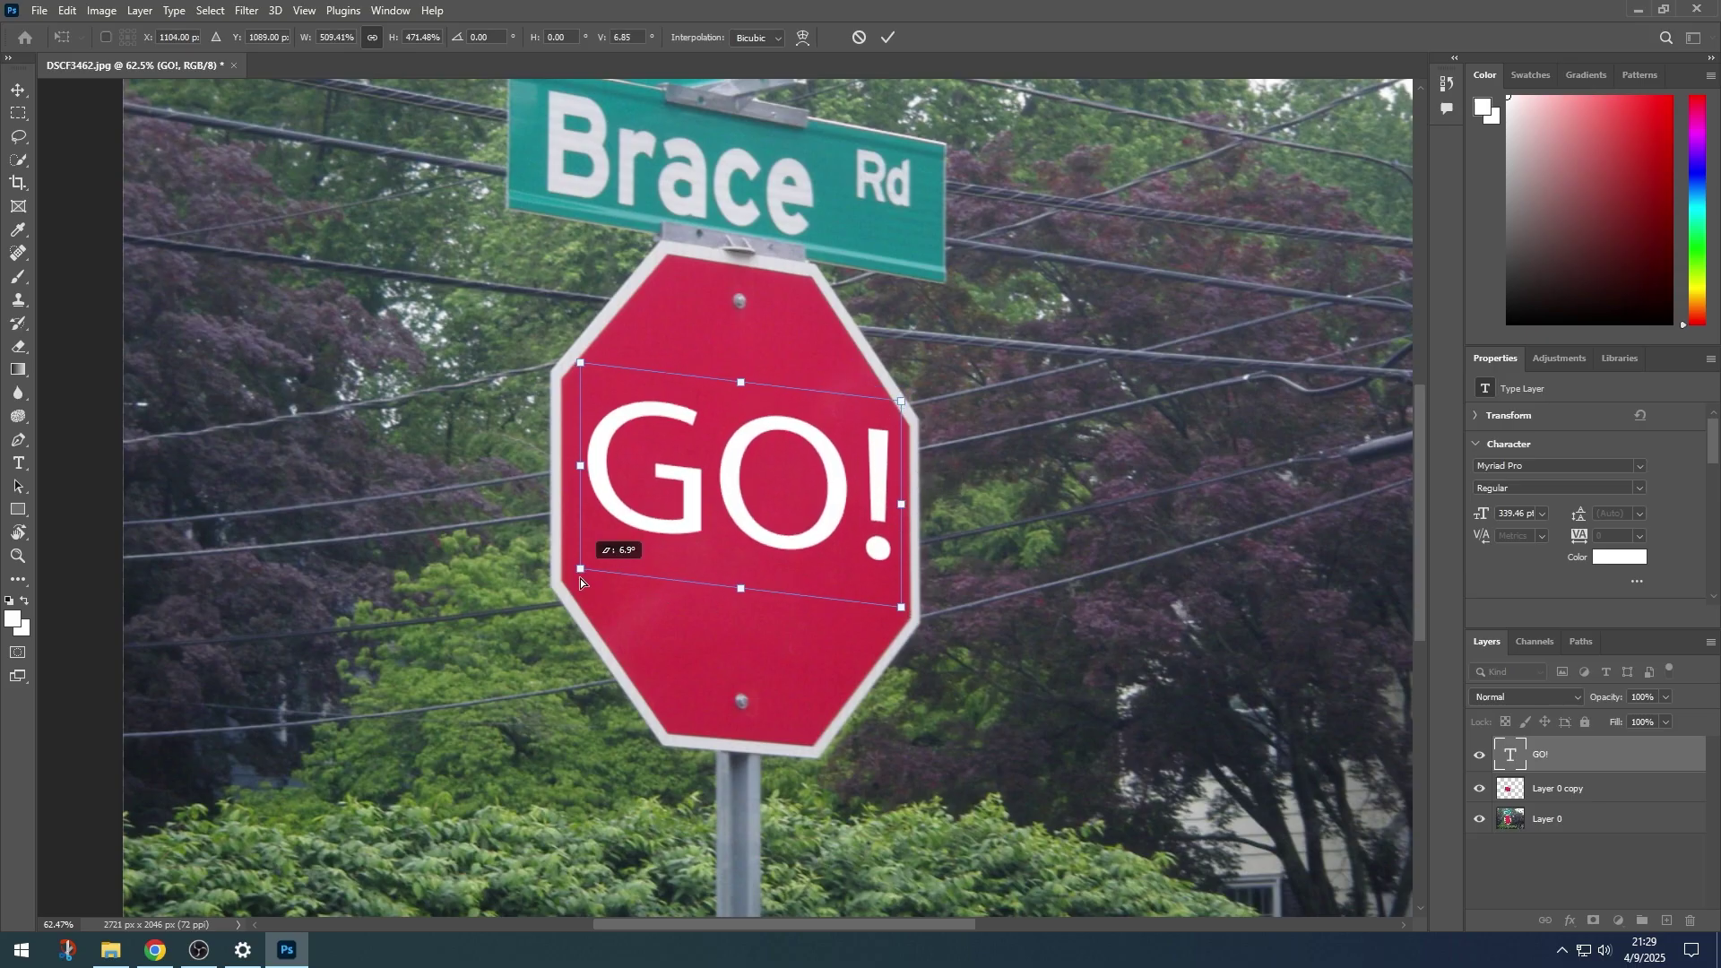
pyautogui.moveTo(581, 378); pyautogui.dragTo(580, 371)
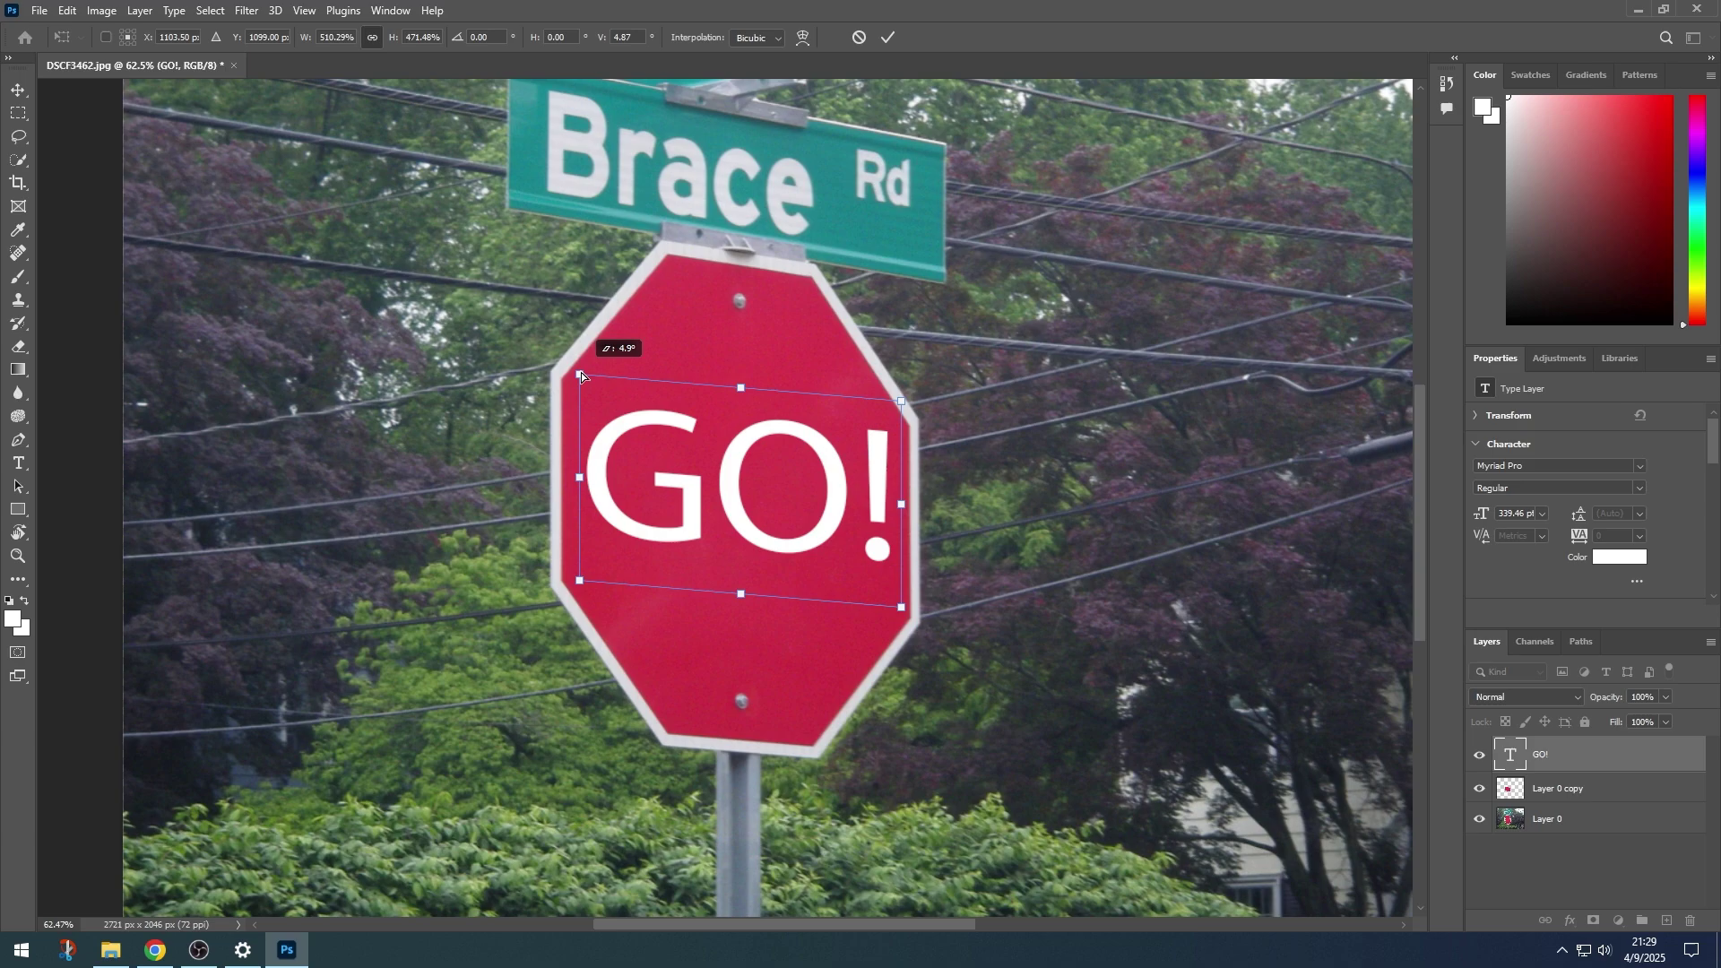
pyautogui.moveTo(903, 609); pyautogui.dragTo(901, 623)
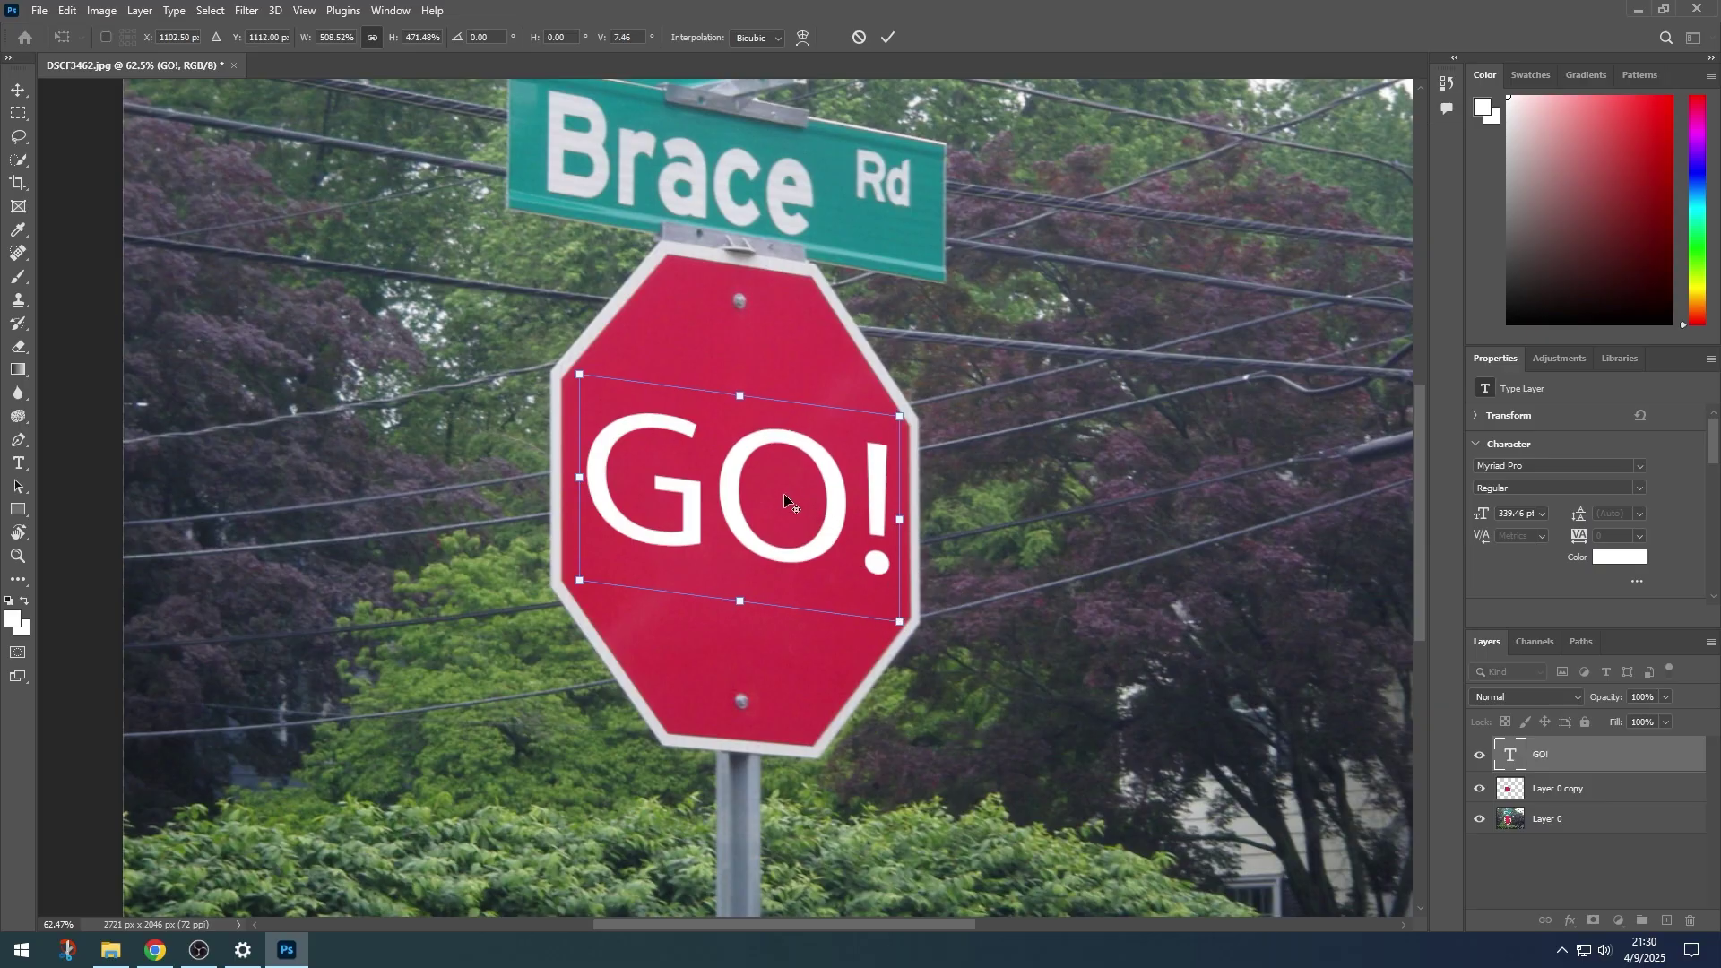
pyautogui.scroll(-1, 784, 494)
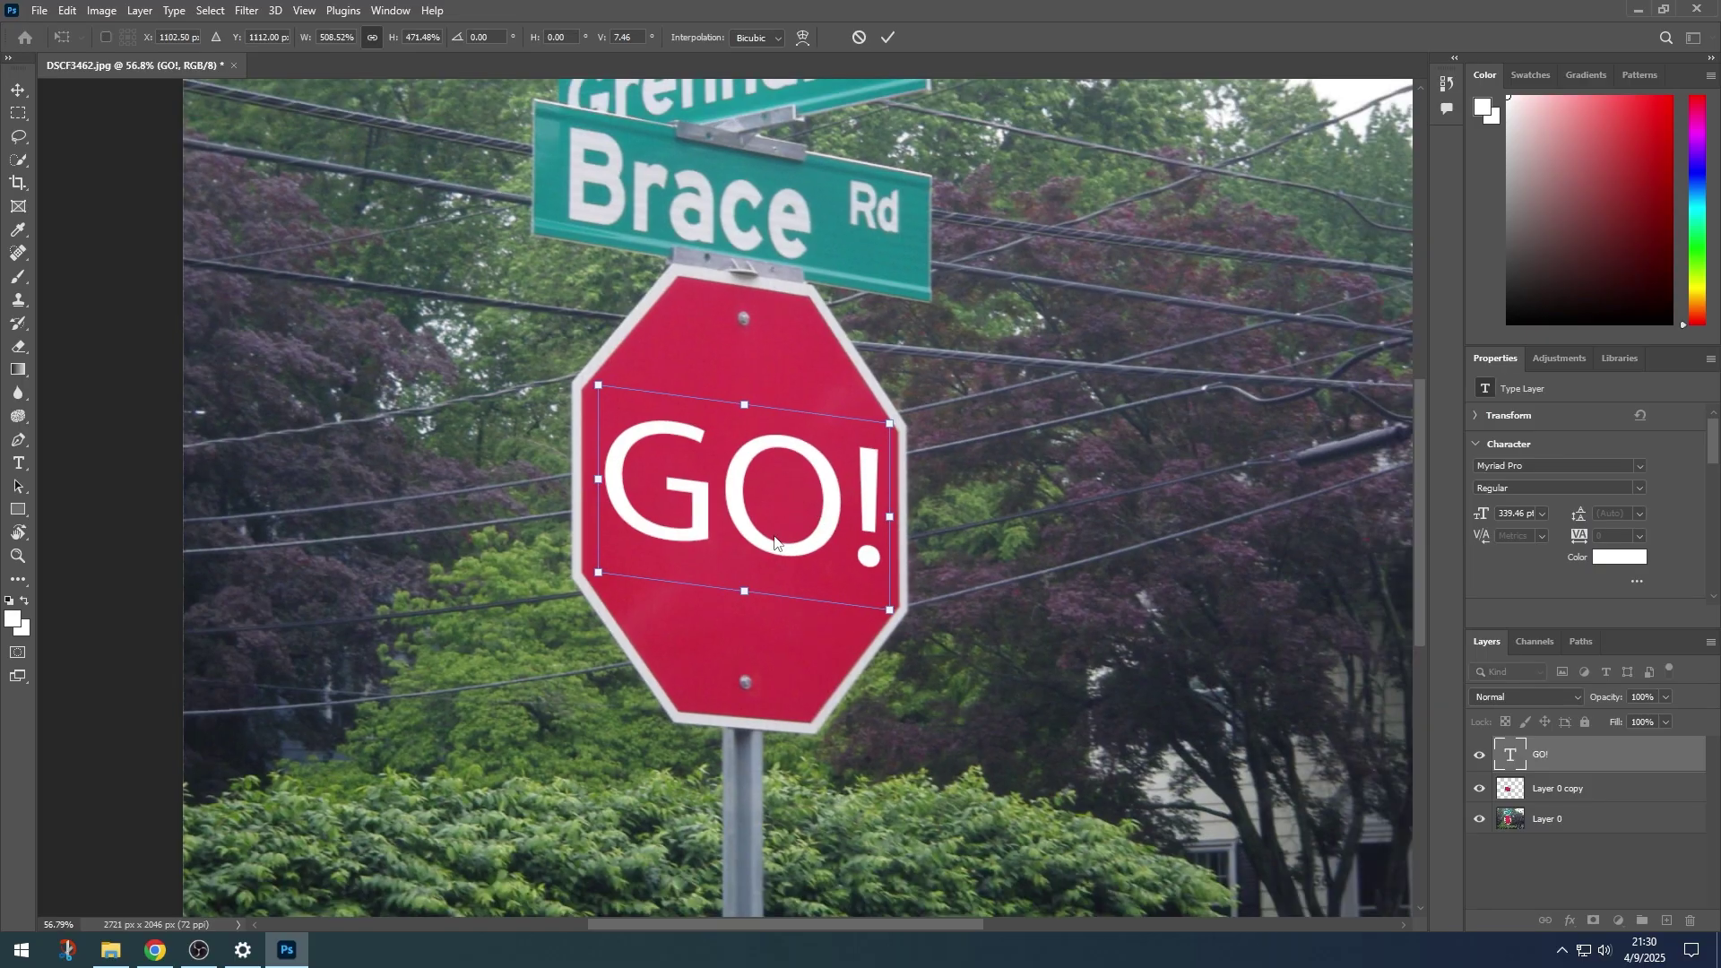
pyautogui.press('Return')
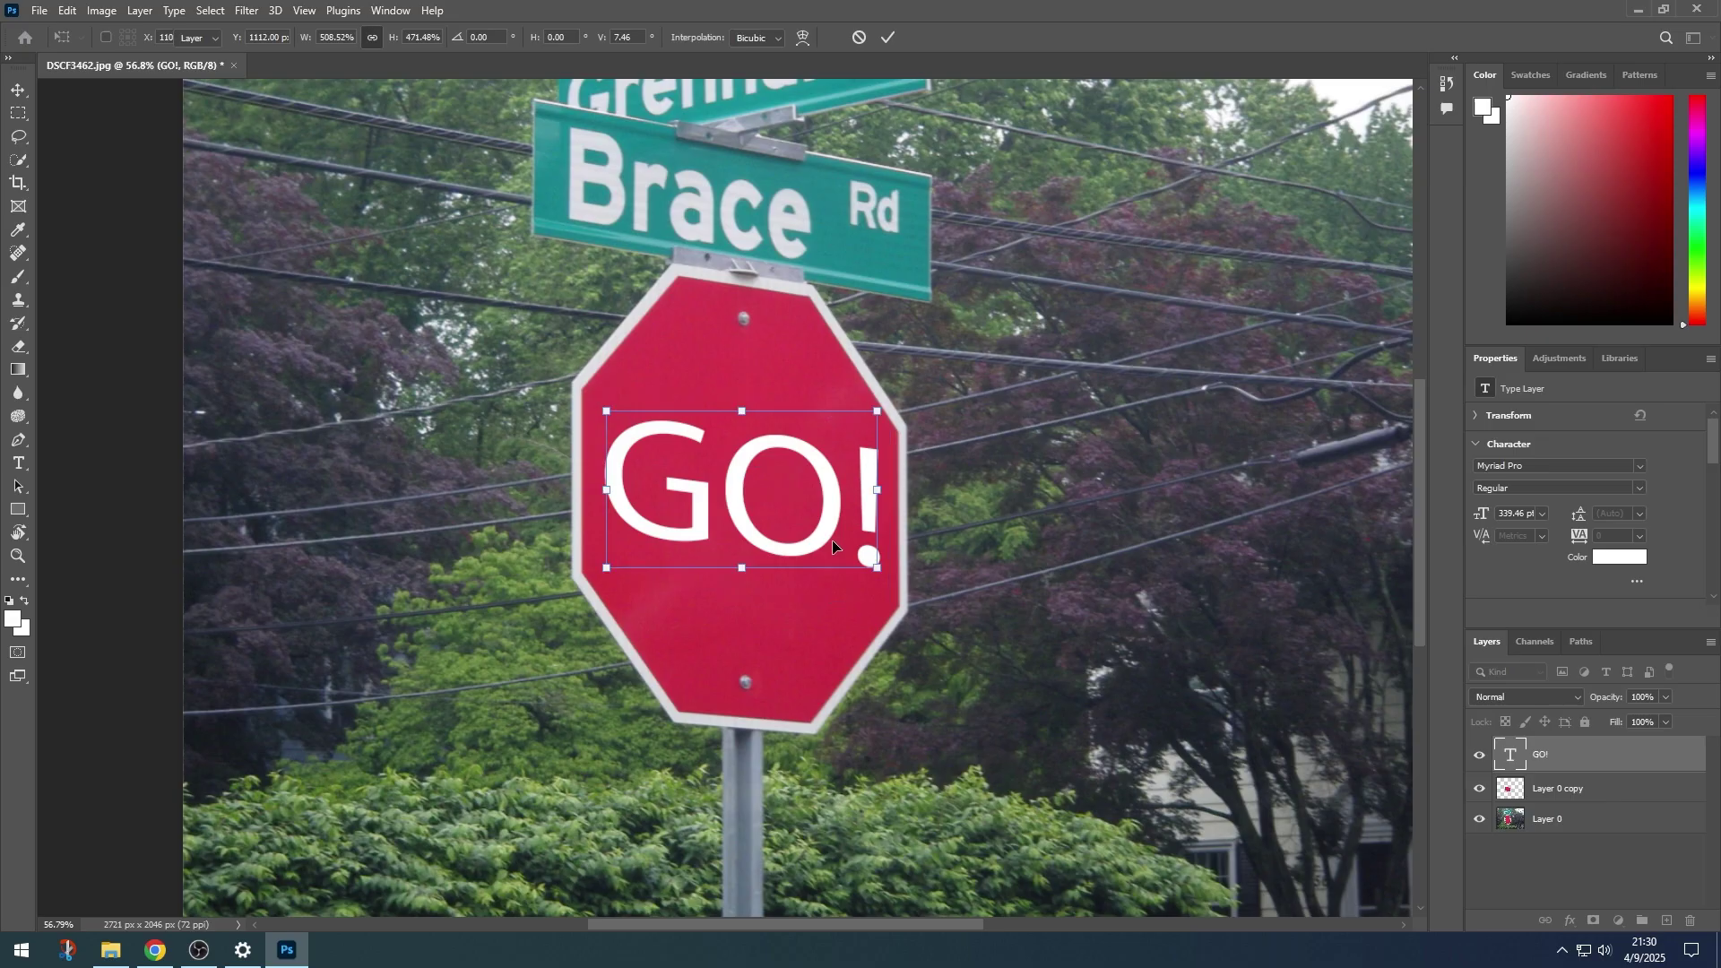
pyautogui.click(968, 542)
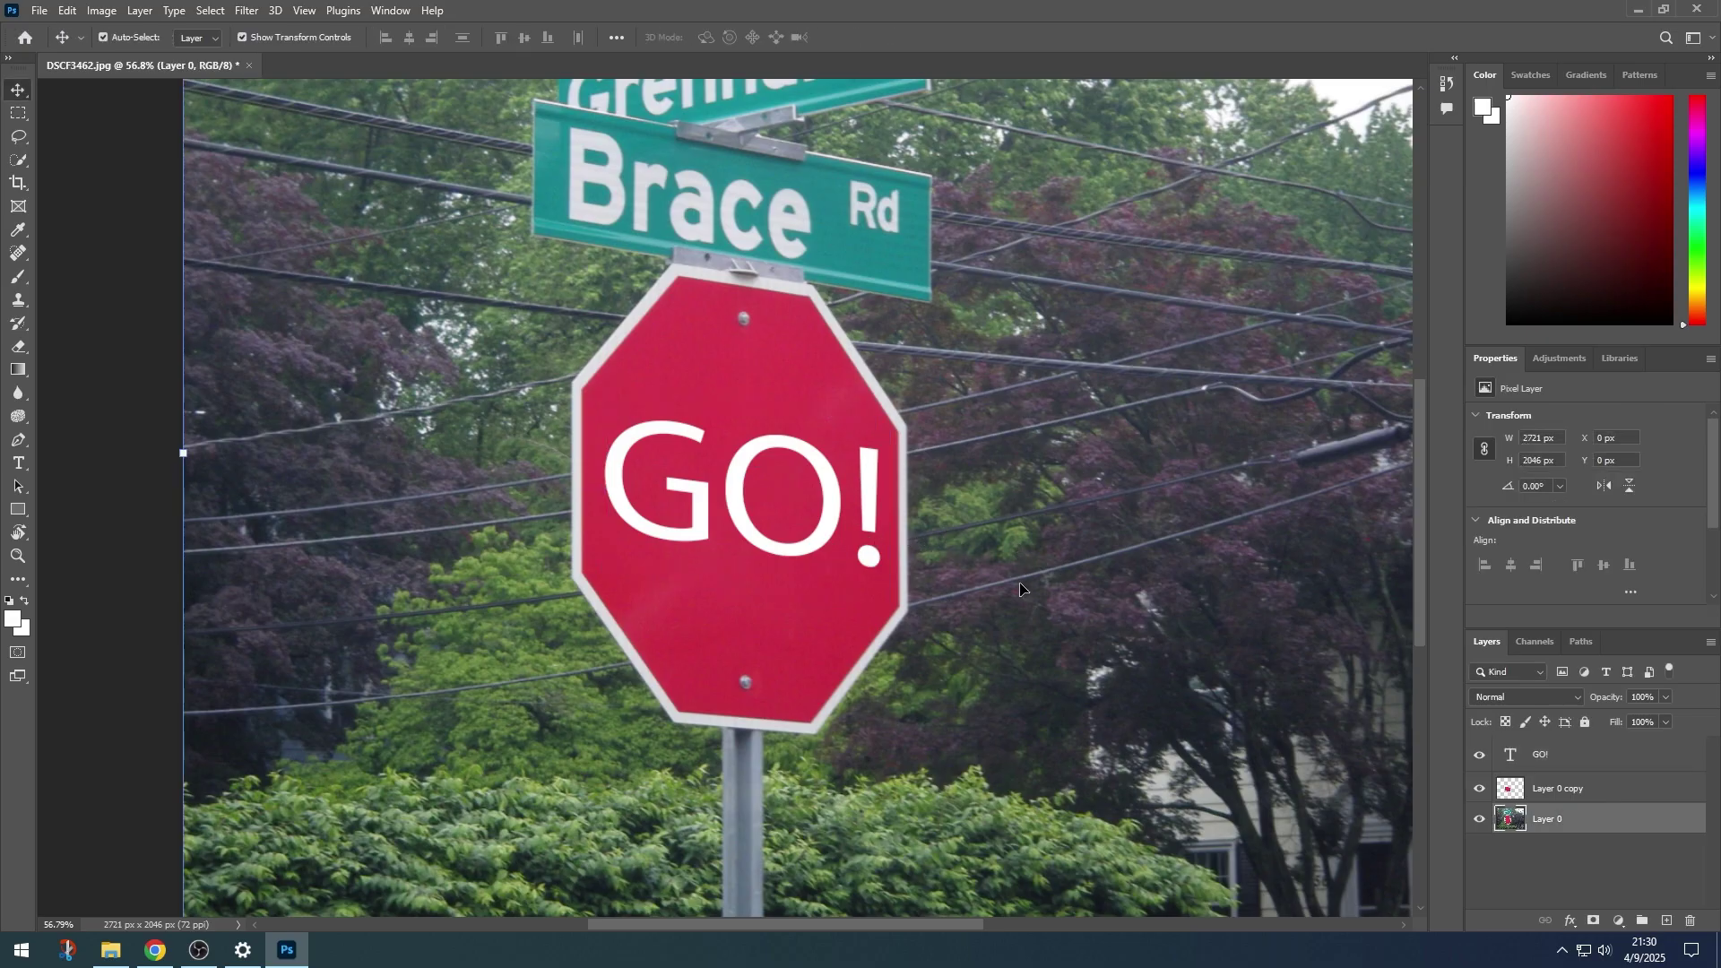
pyautogui.scroll(-1, 831, 548)
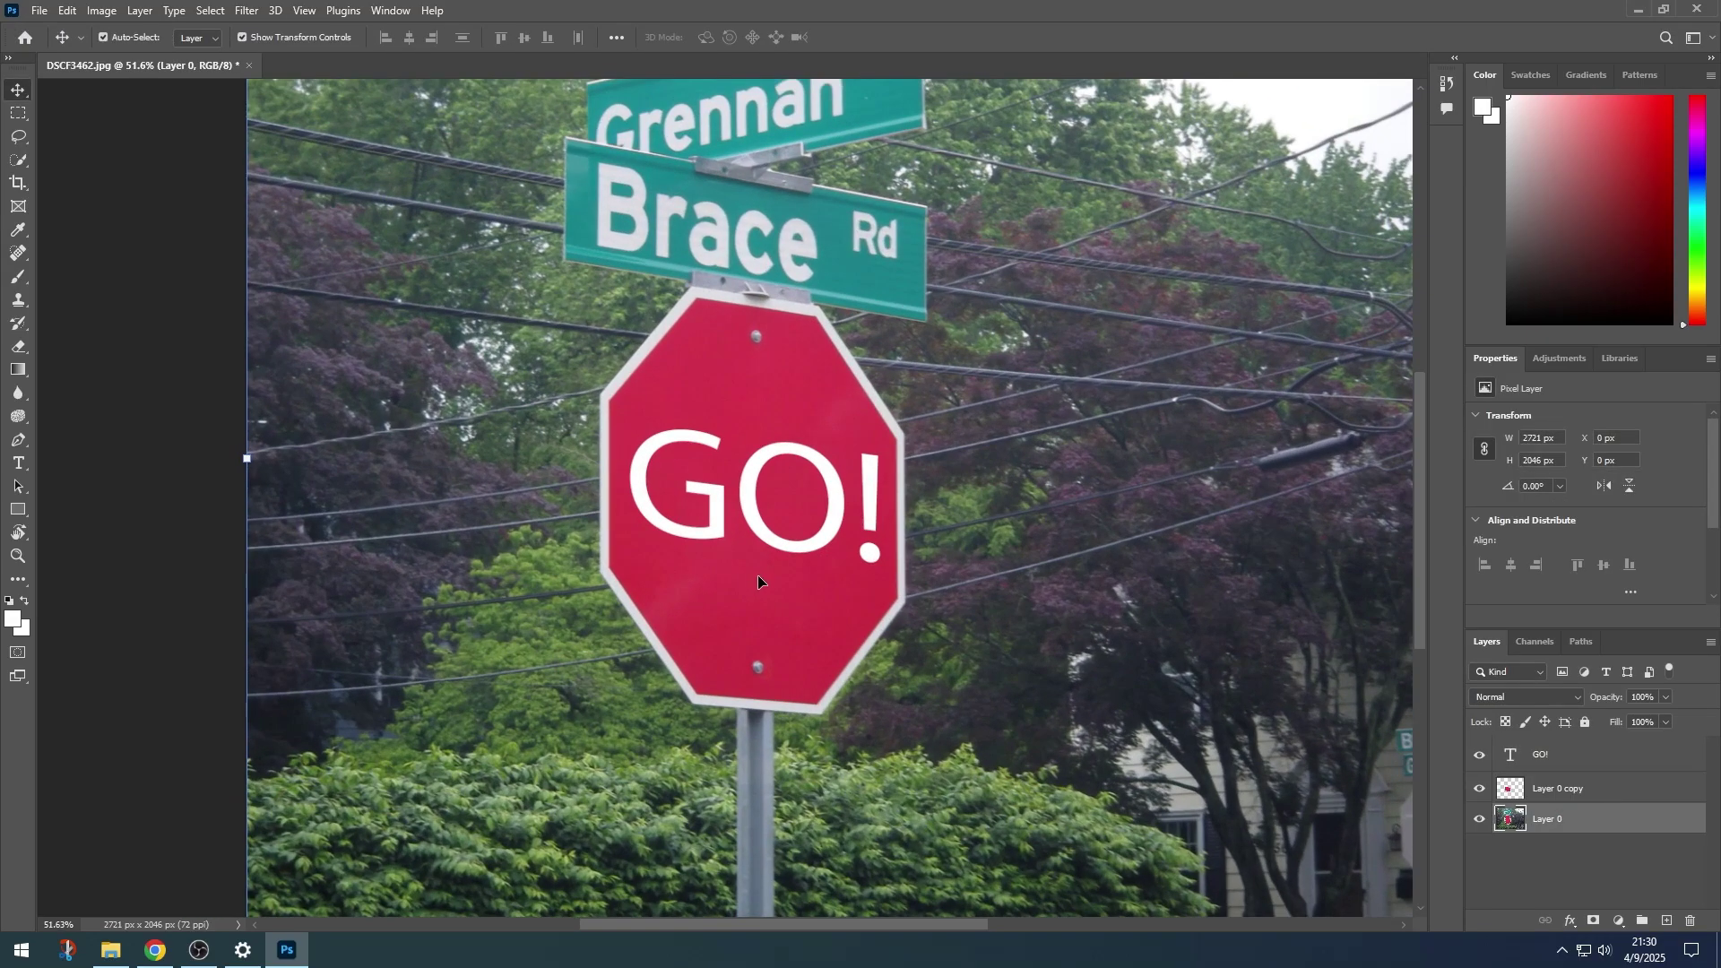
pyautogui.scroll(2, 757, 580)
pyautogui.scroll(7, 711, 522)
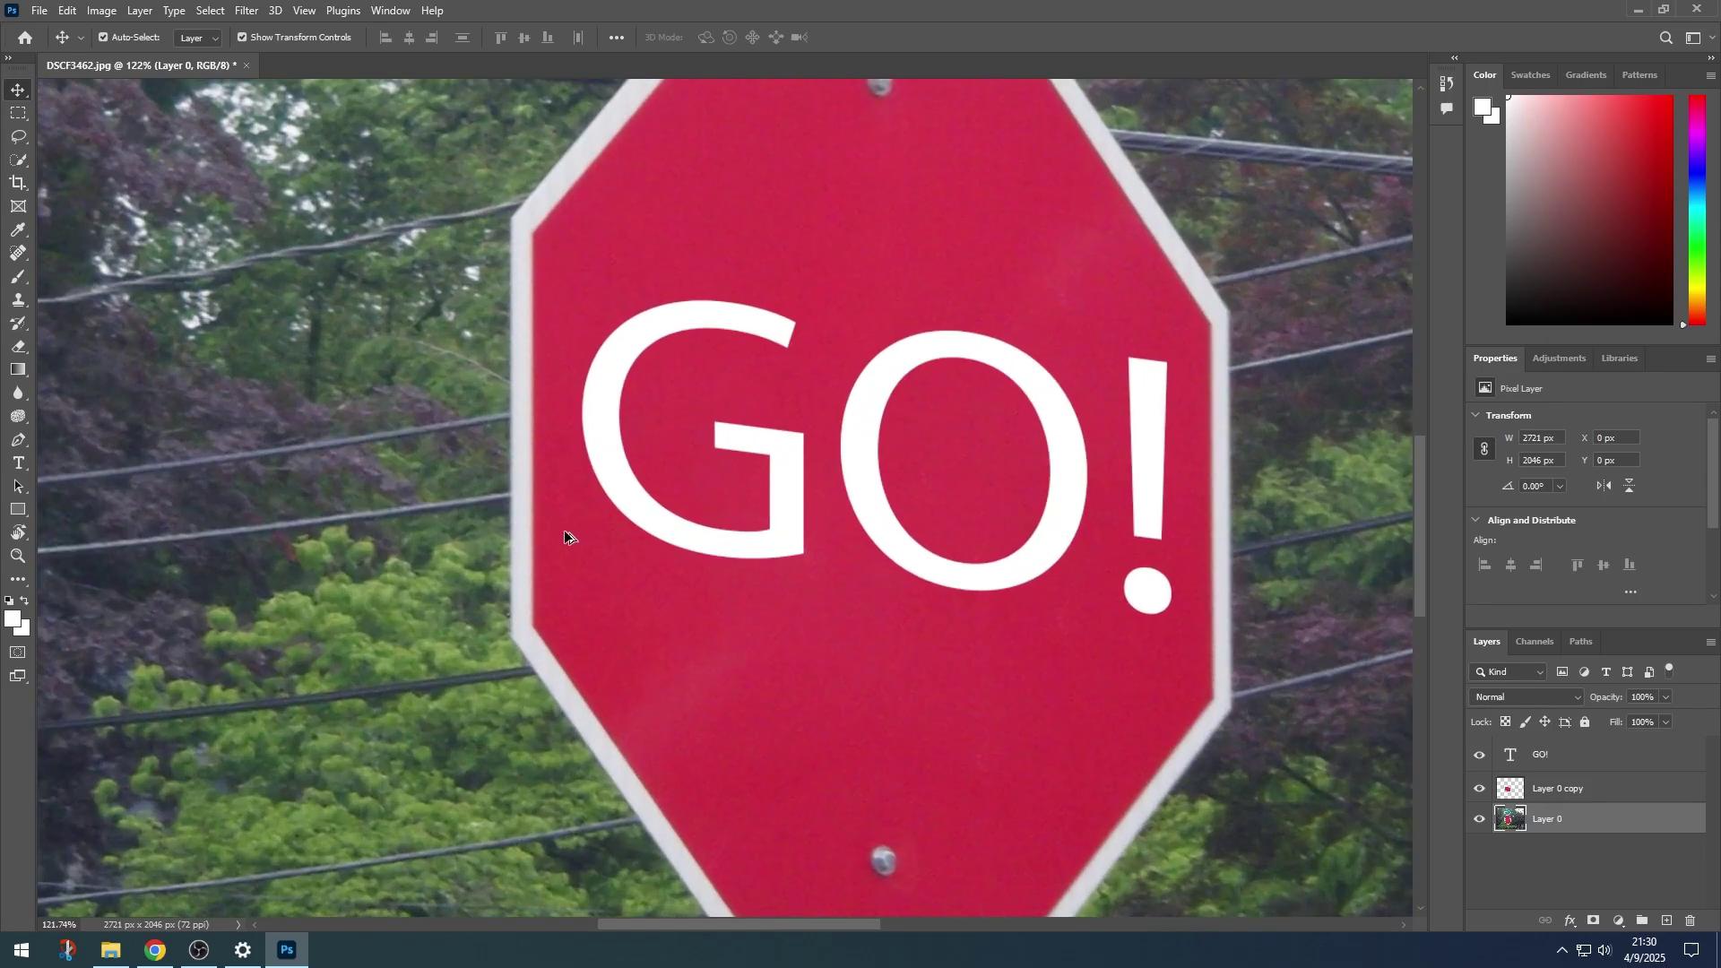
pyautogui.scroll(2, 607, 460)
pyautogui.scroll(1, 605, 460)
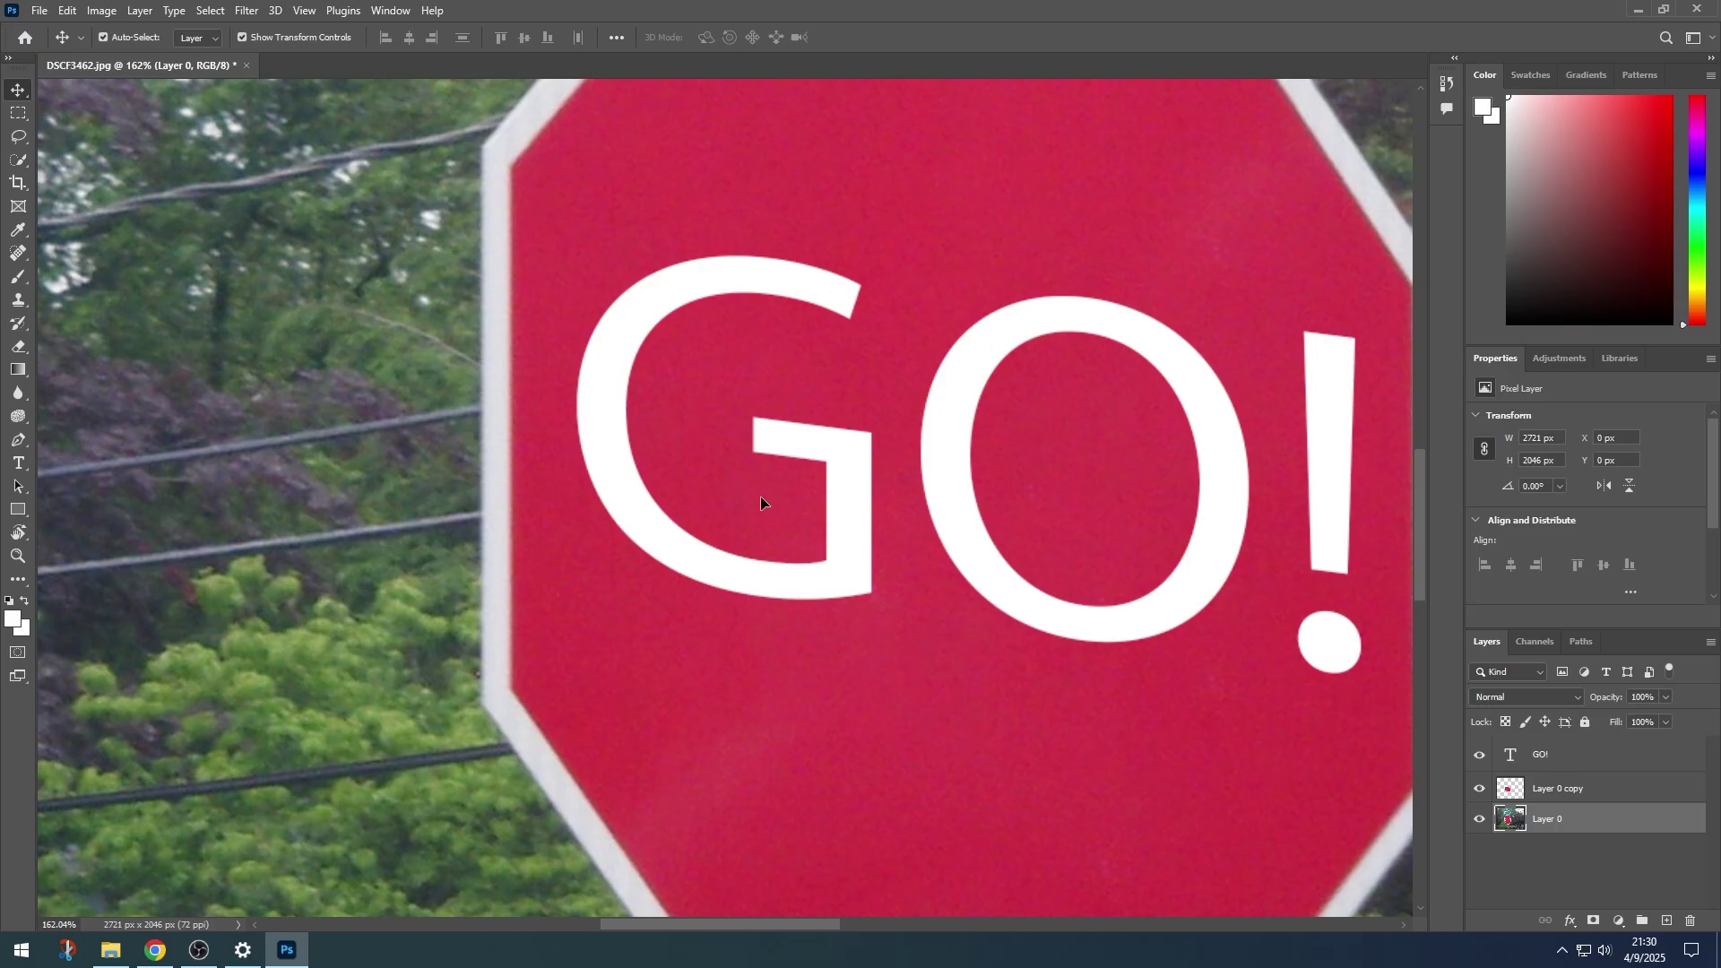
pyautogui.scroll(-2, 713, 494)
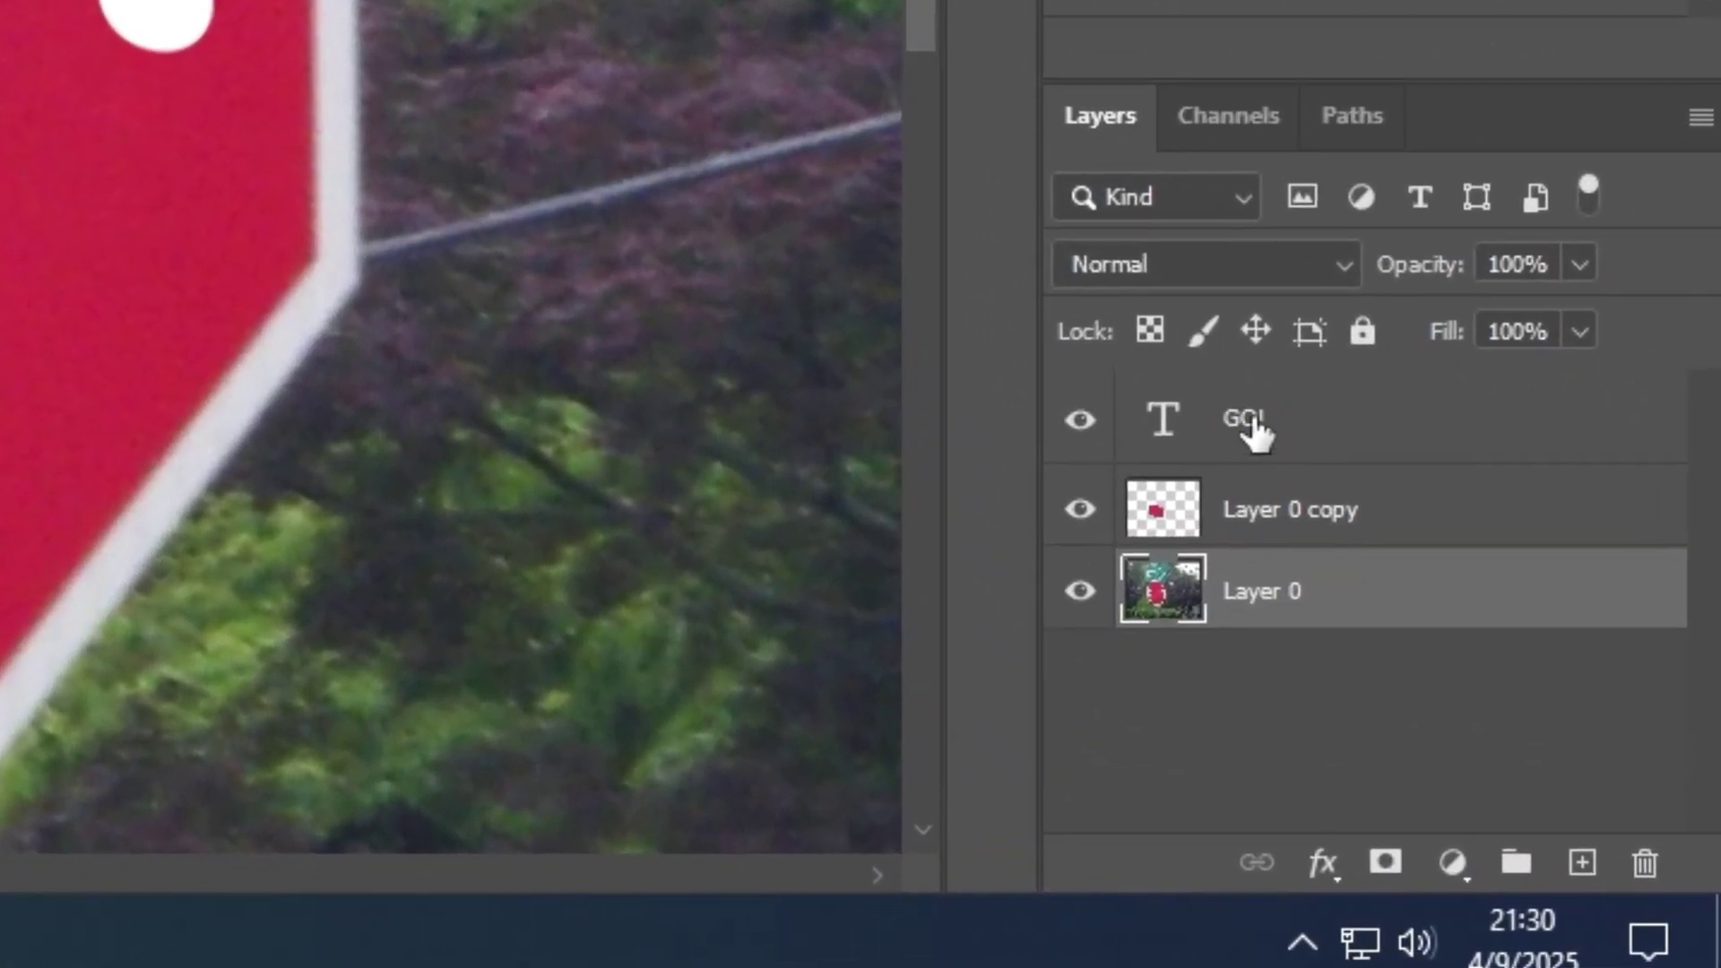
# Rasterize the GO! type layer when Blur More warns it needs pixels.
pyautogui.click(1297, 434)
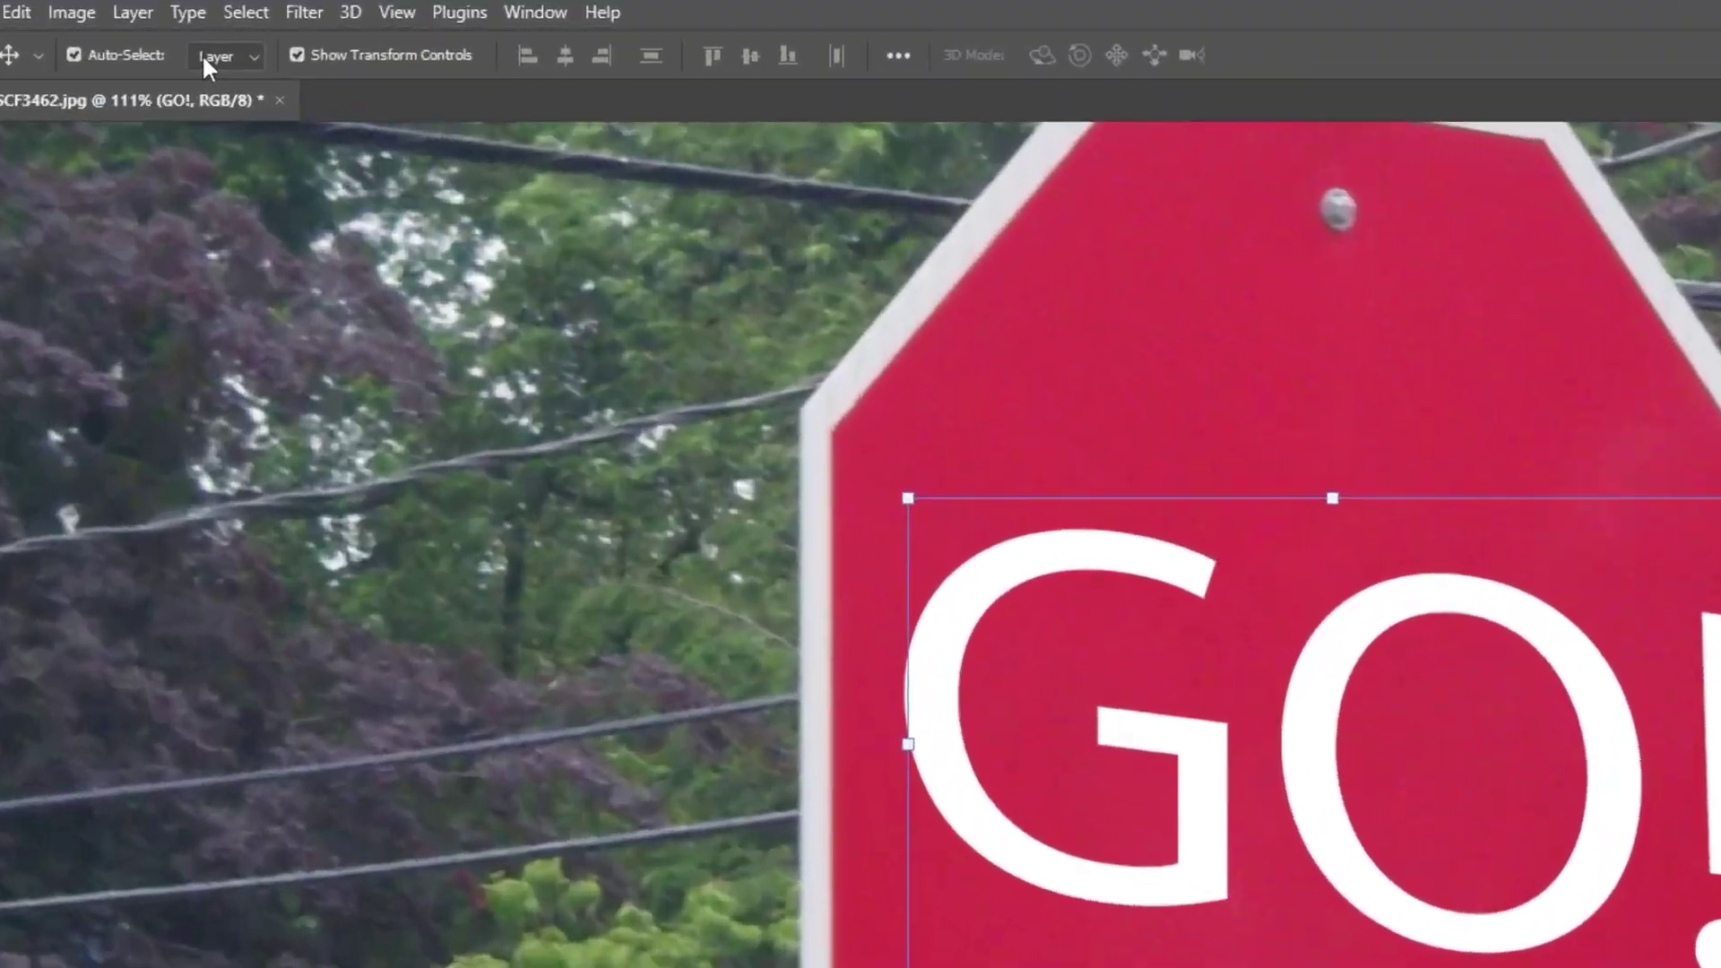
pyautogui.click(432, 19)
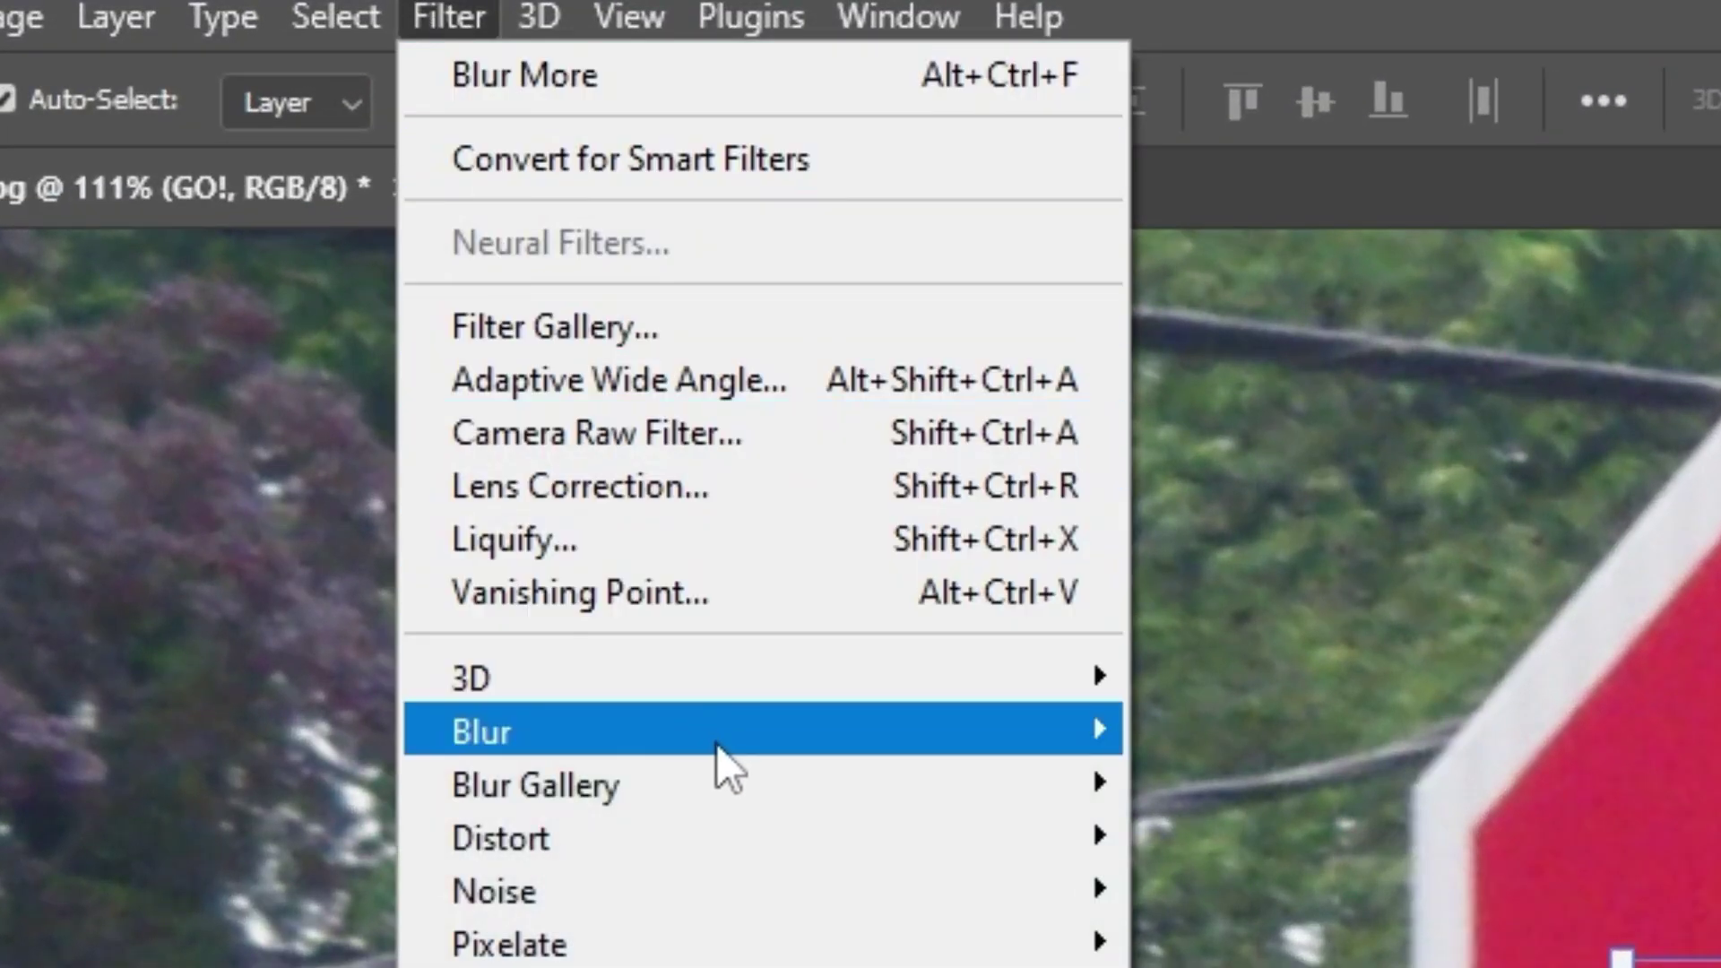
pyautogui.moveTo(484, 732)
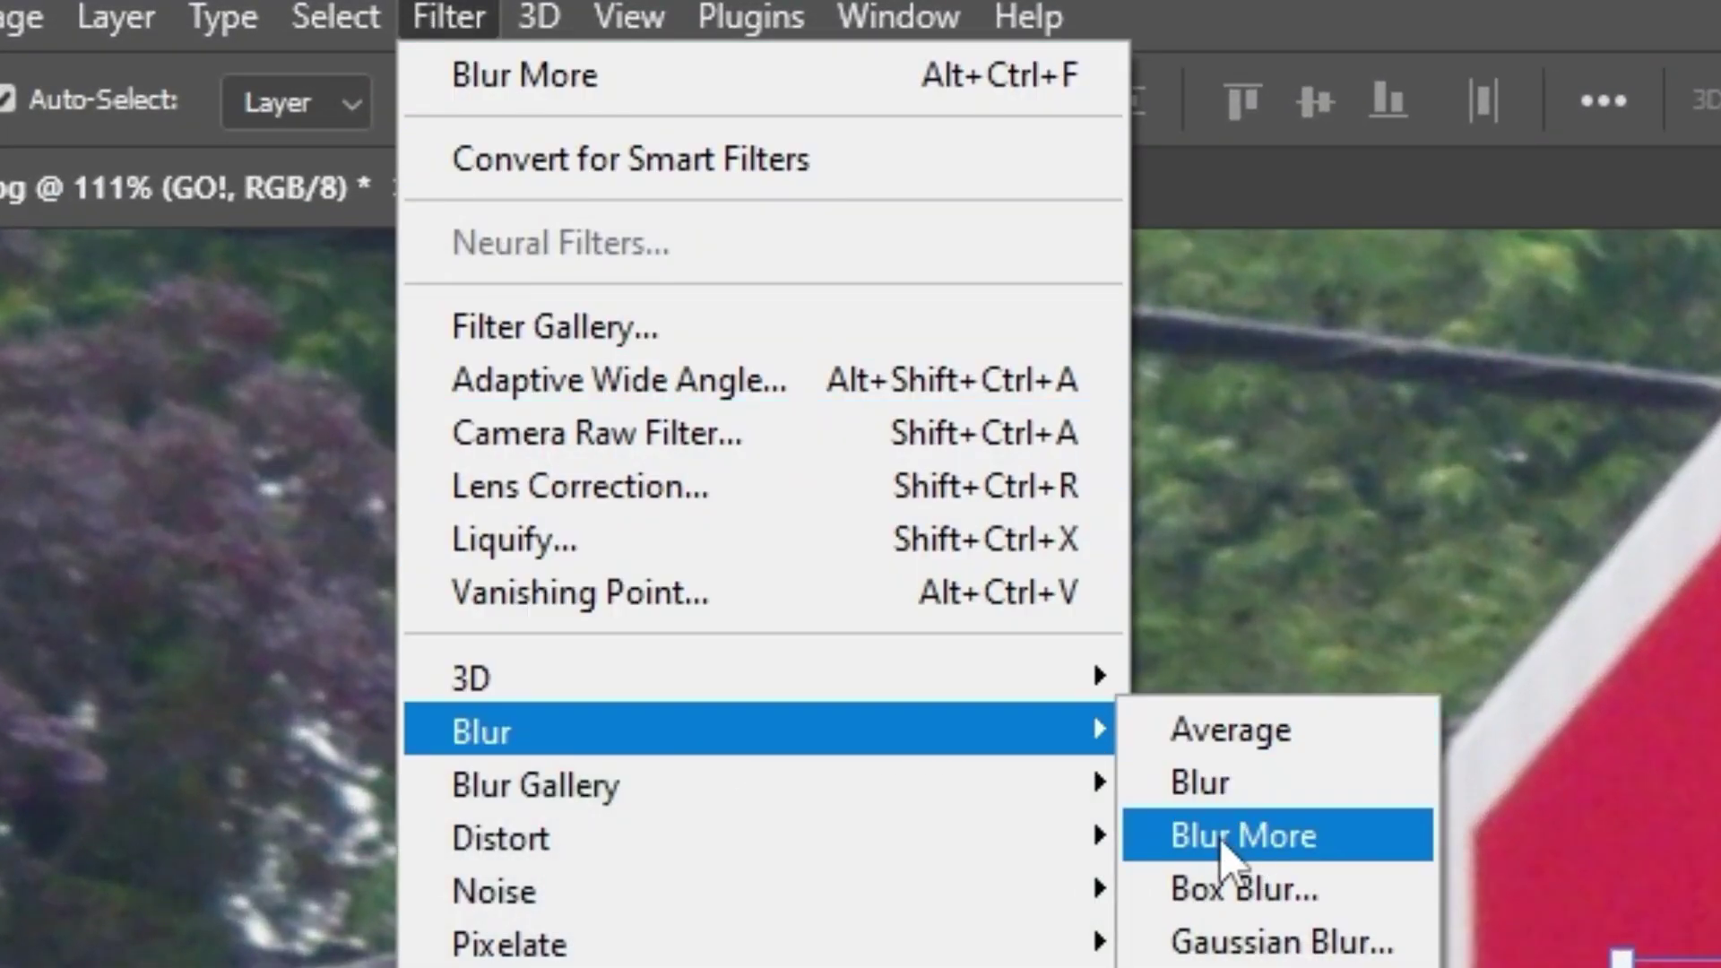
pyautogui.click(1221, 847)
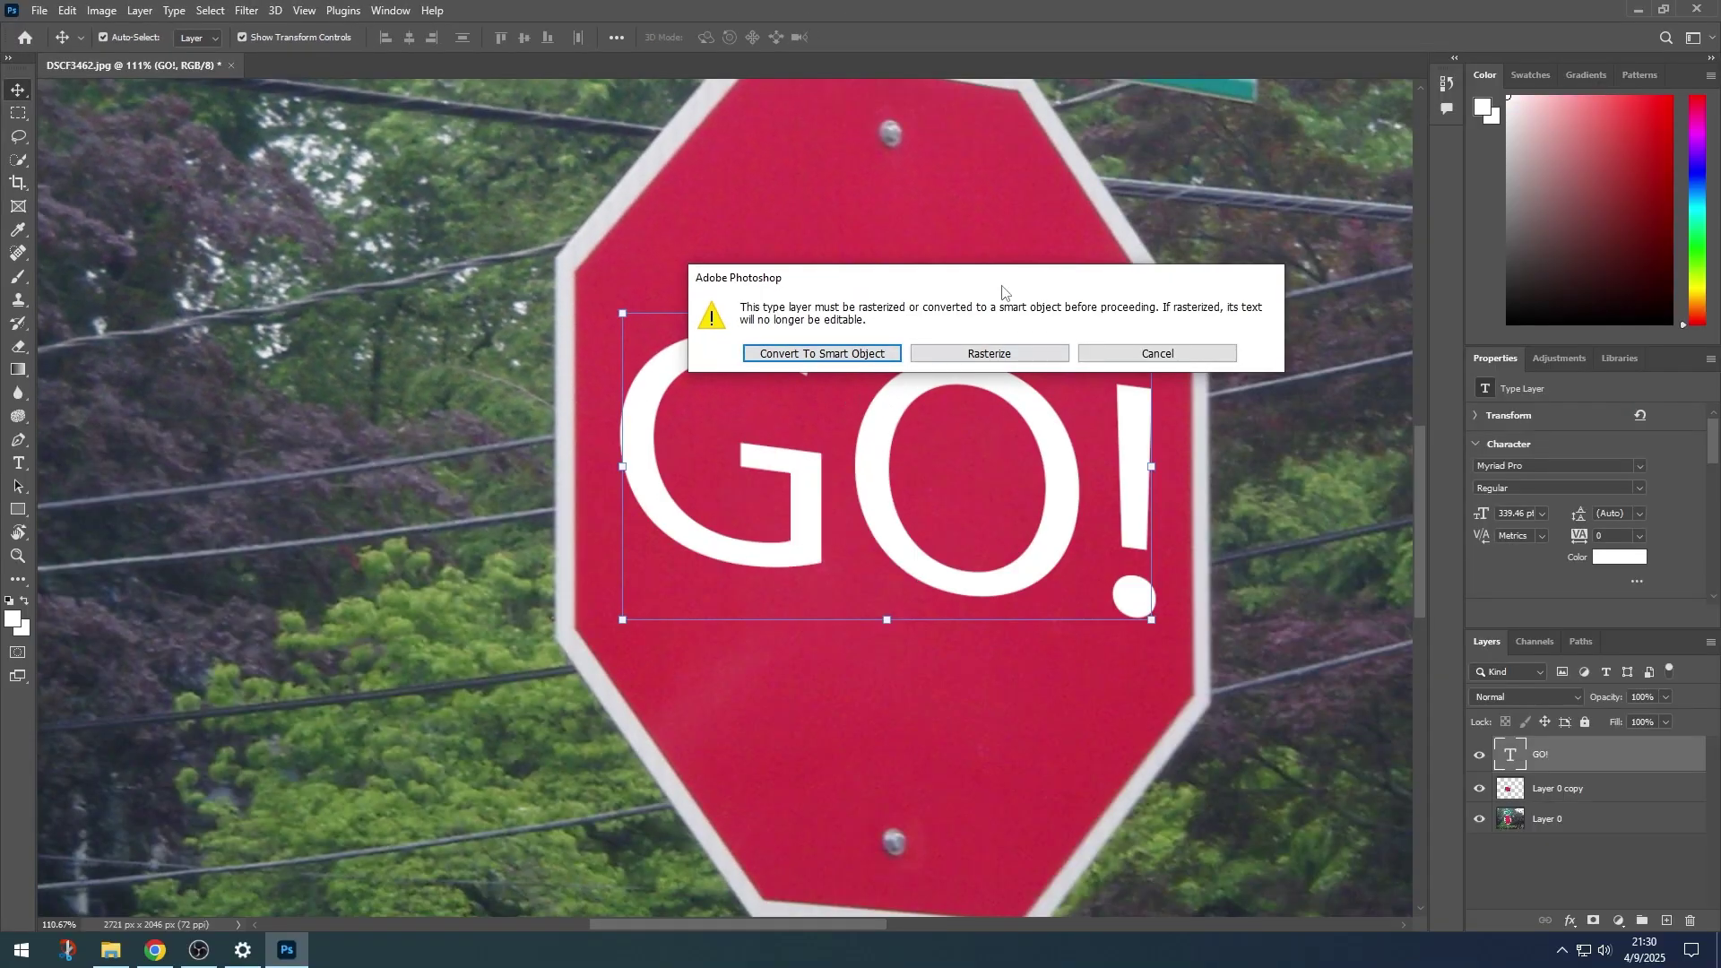
pyautogui.moveTo(1001, 291); pyautogui.dragTo(949, 296)
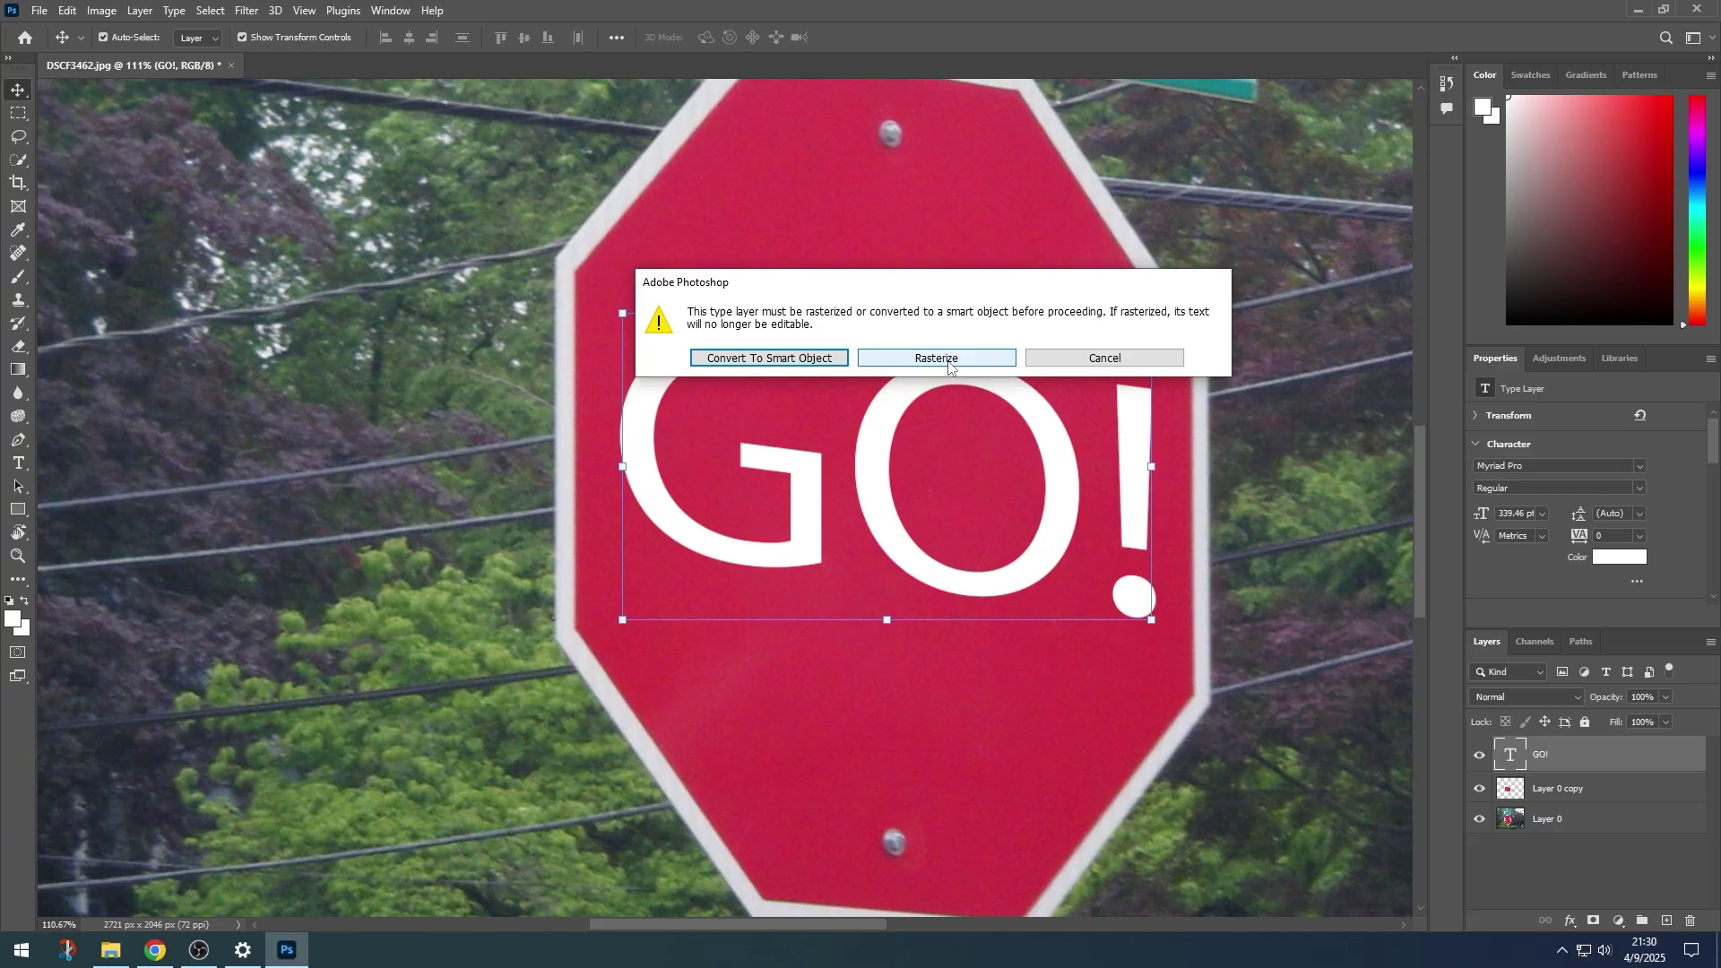
pyautogui.click(949, 359)
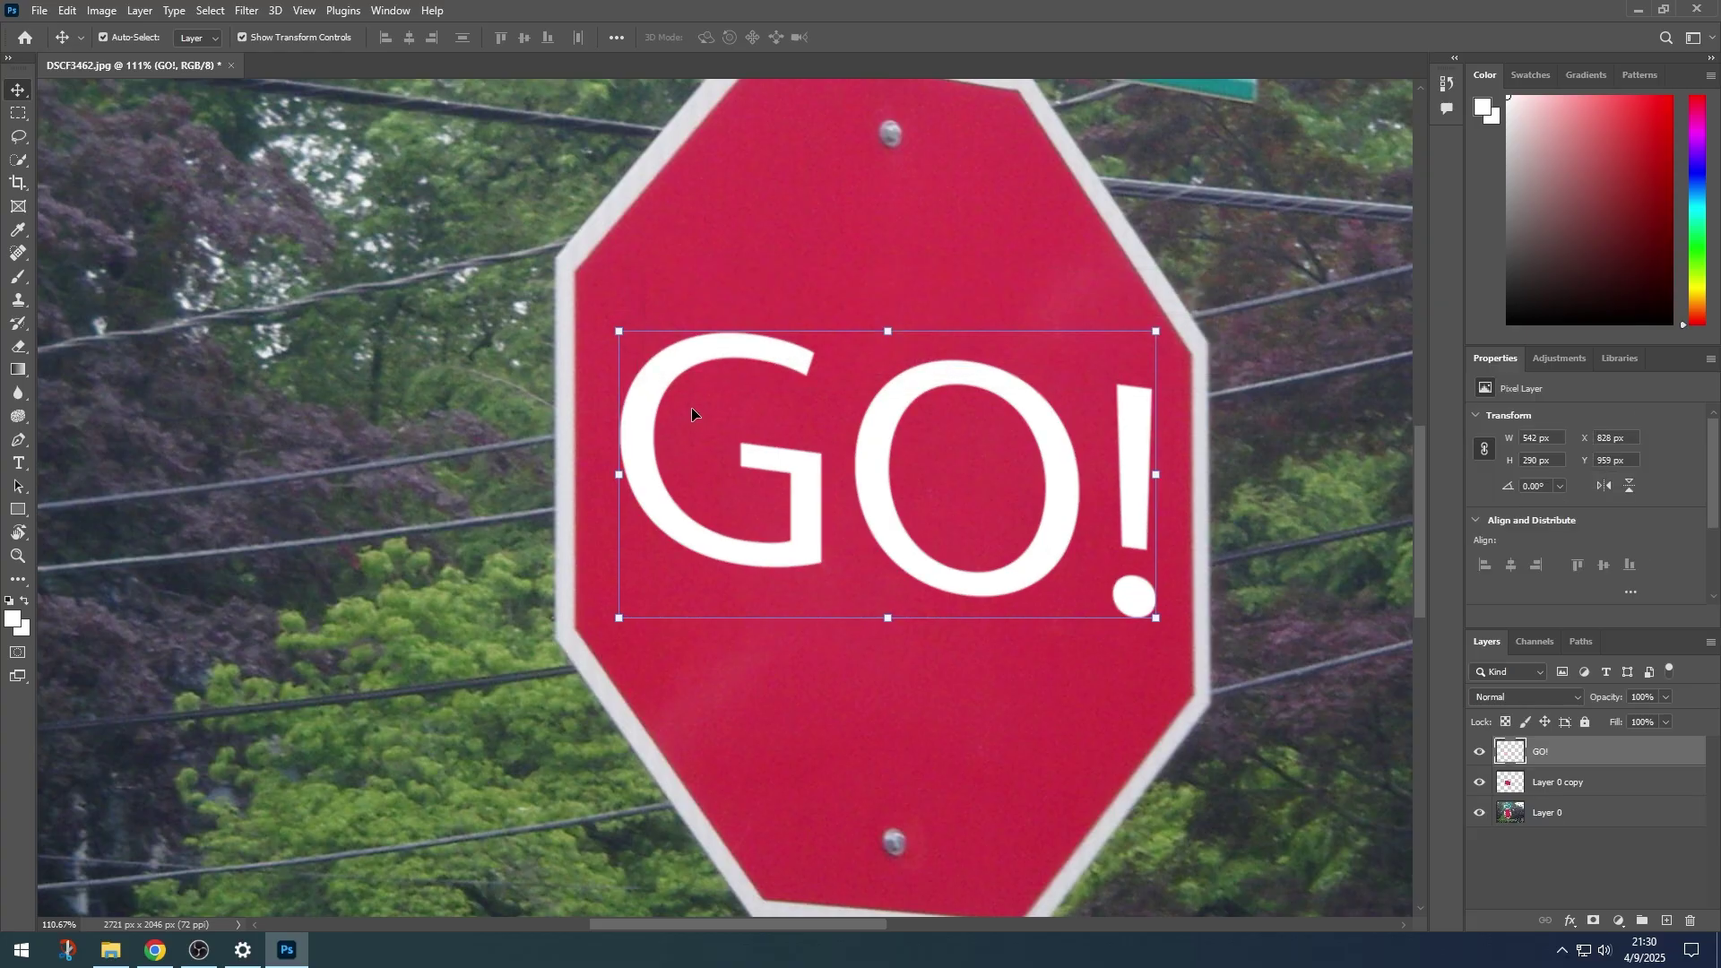
# Apply Filter > Blur > Blur More to soften the rasterized GO! edges.
pyautogui.click(246, 16)
pyautogui.moveTo(344, 240)
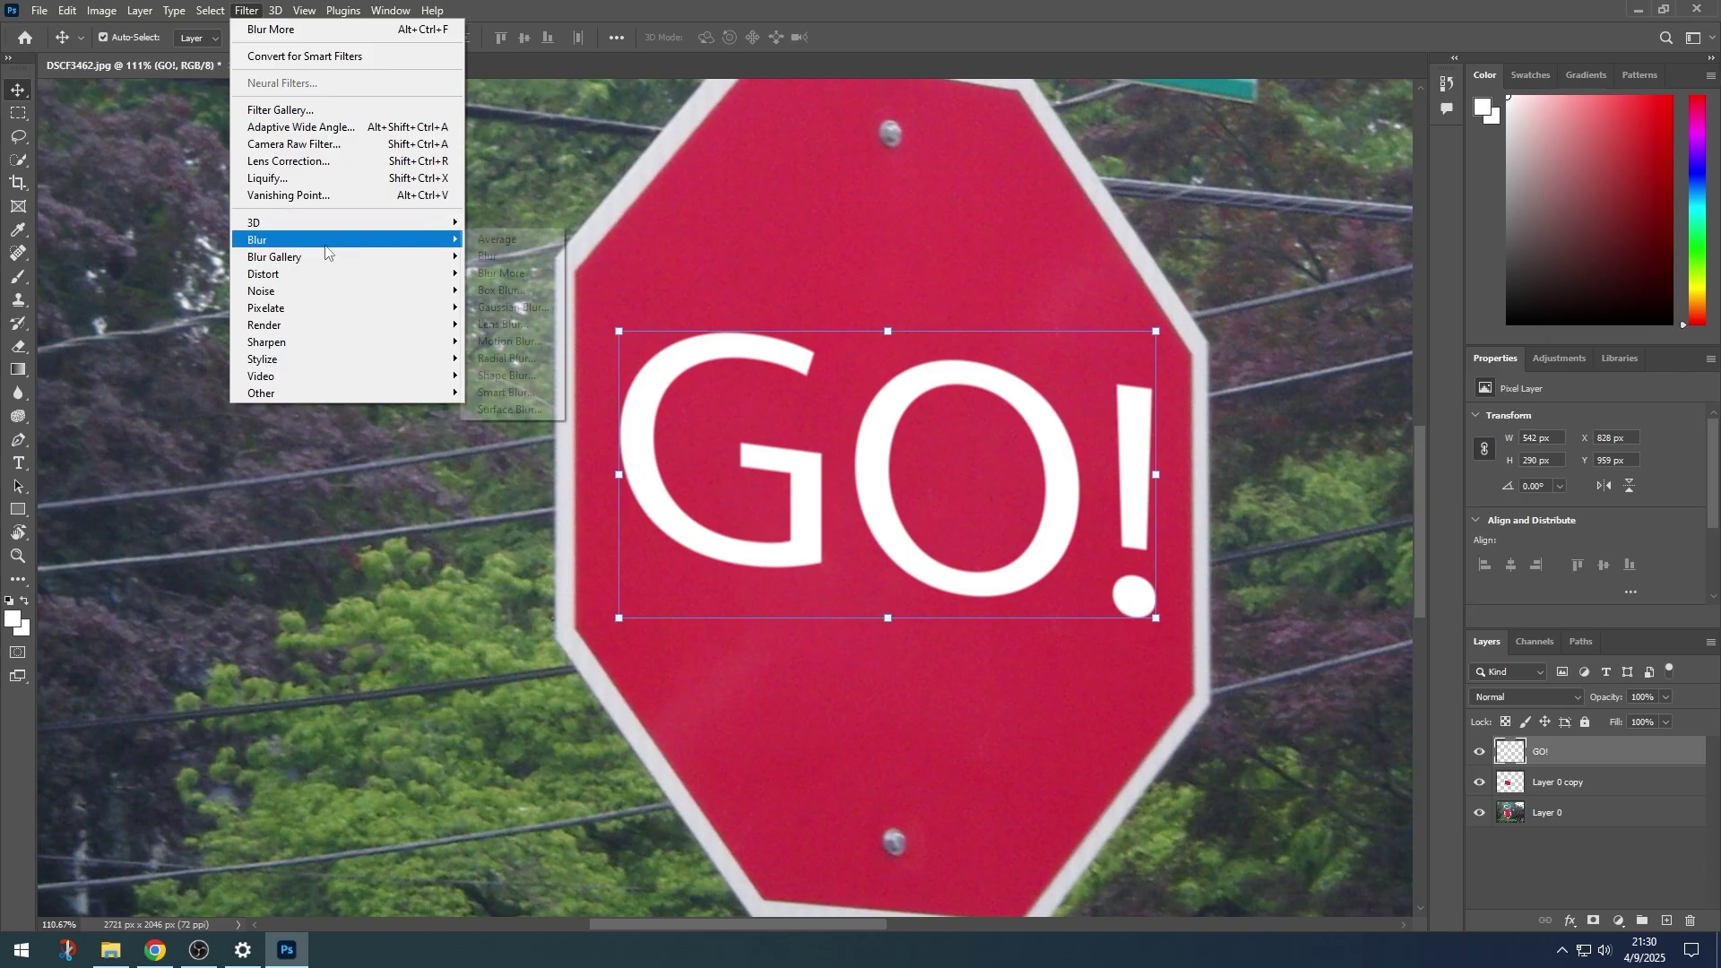
pyautogui.click(500, 272)
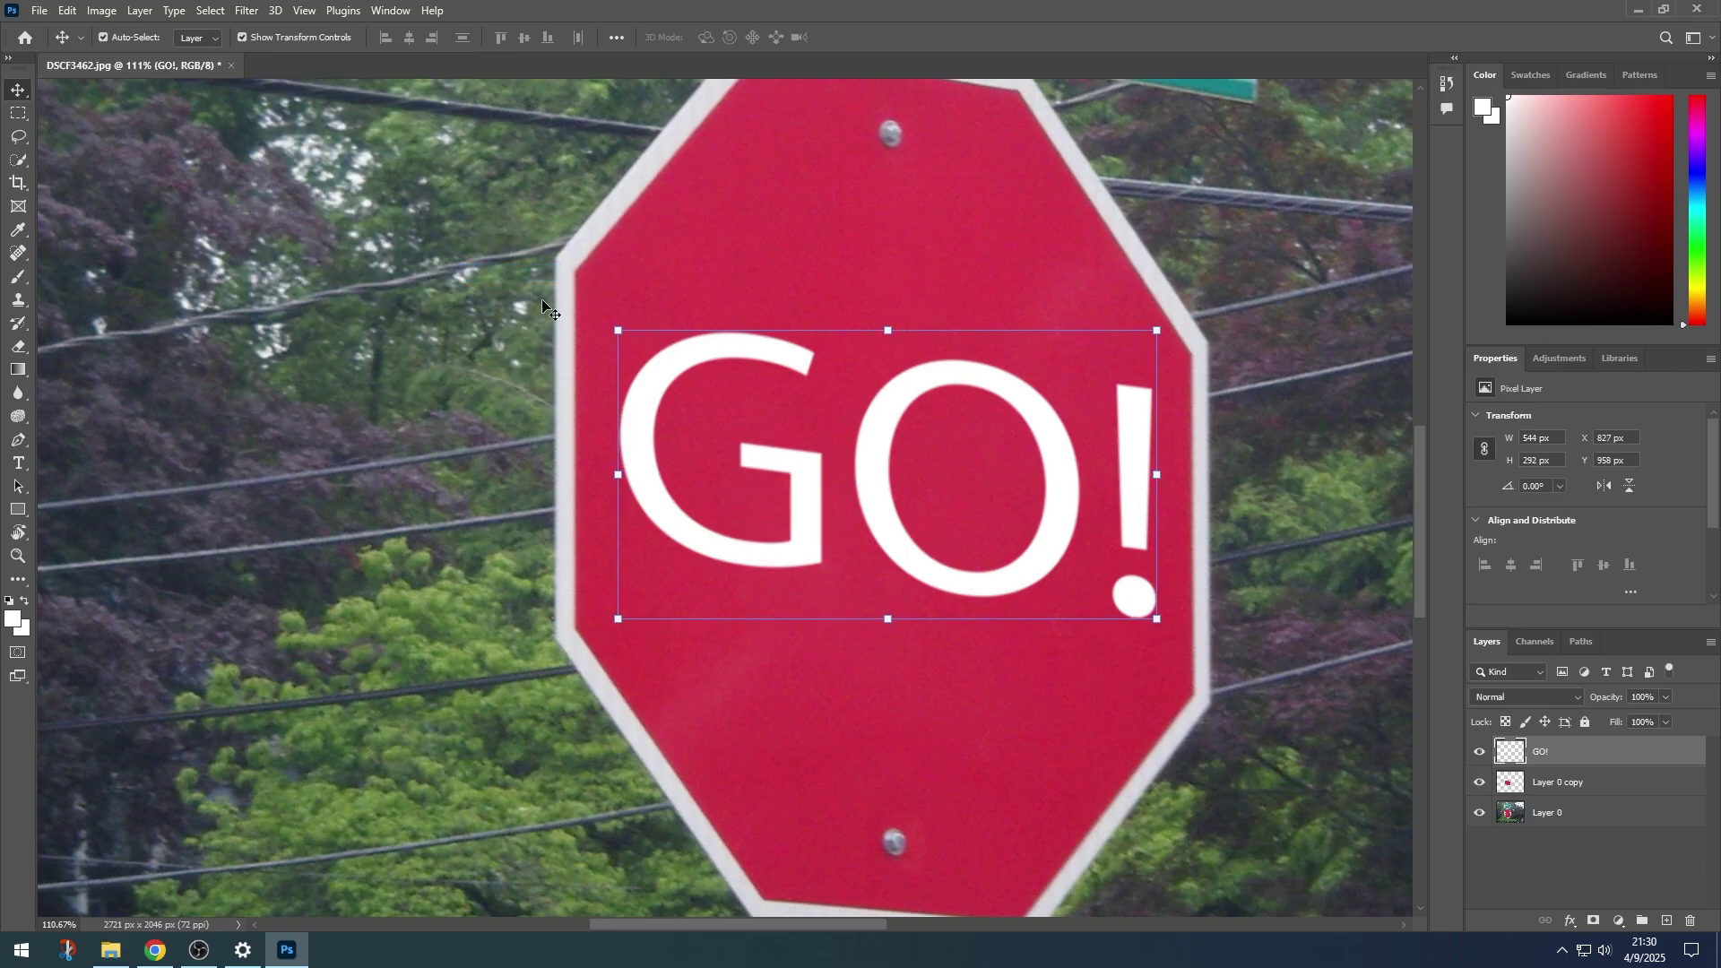
pyautogui.click(948, 659)
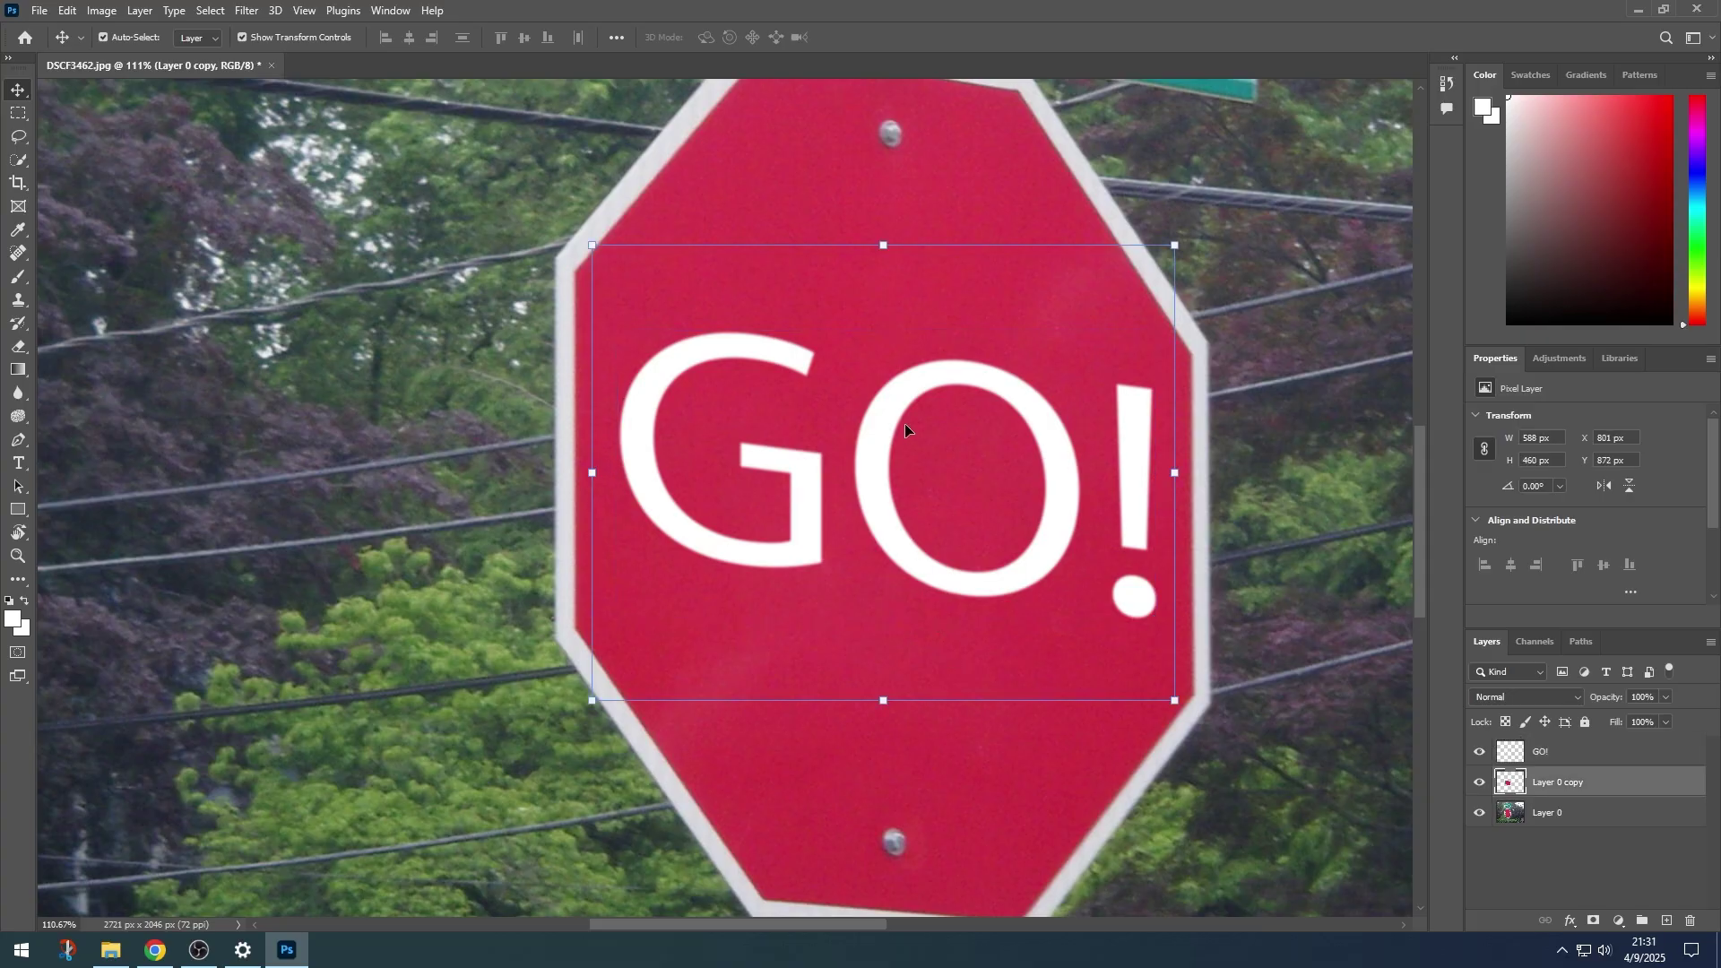
pyautogui.scroll(-2, 904, 423)
pyautogui.scroll(-1, 904, 424)
pyautogui.scroll(3, 715, 401)
pyautogui.scroll(2, 733, 413)
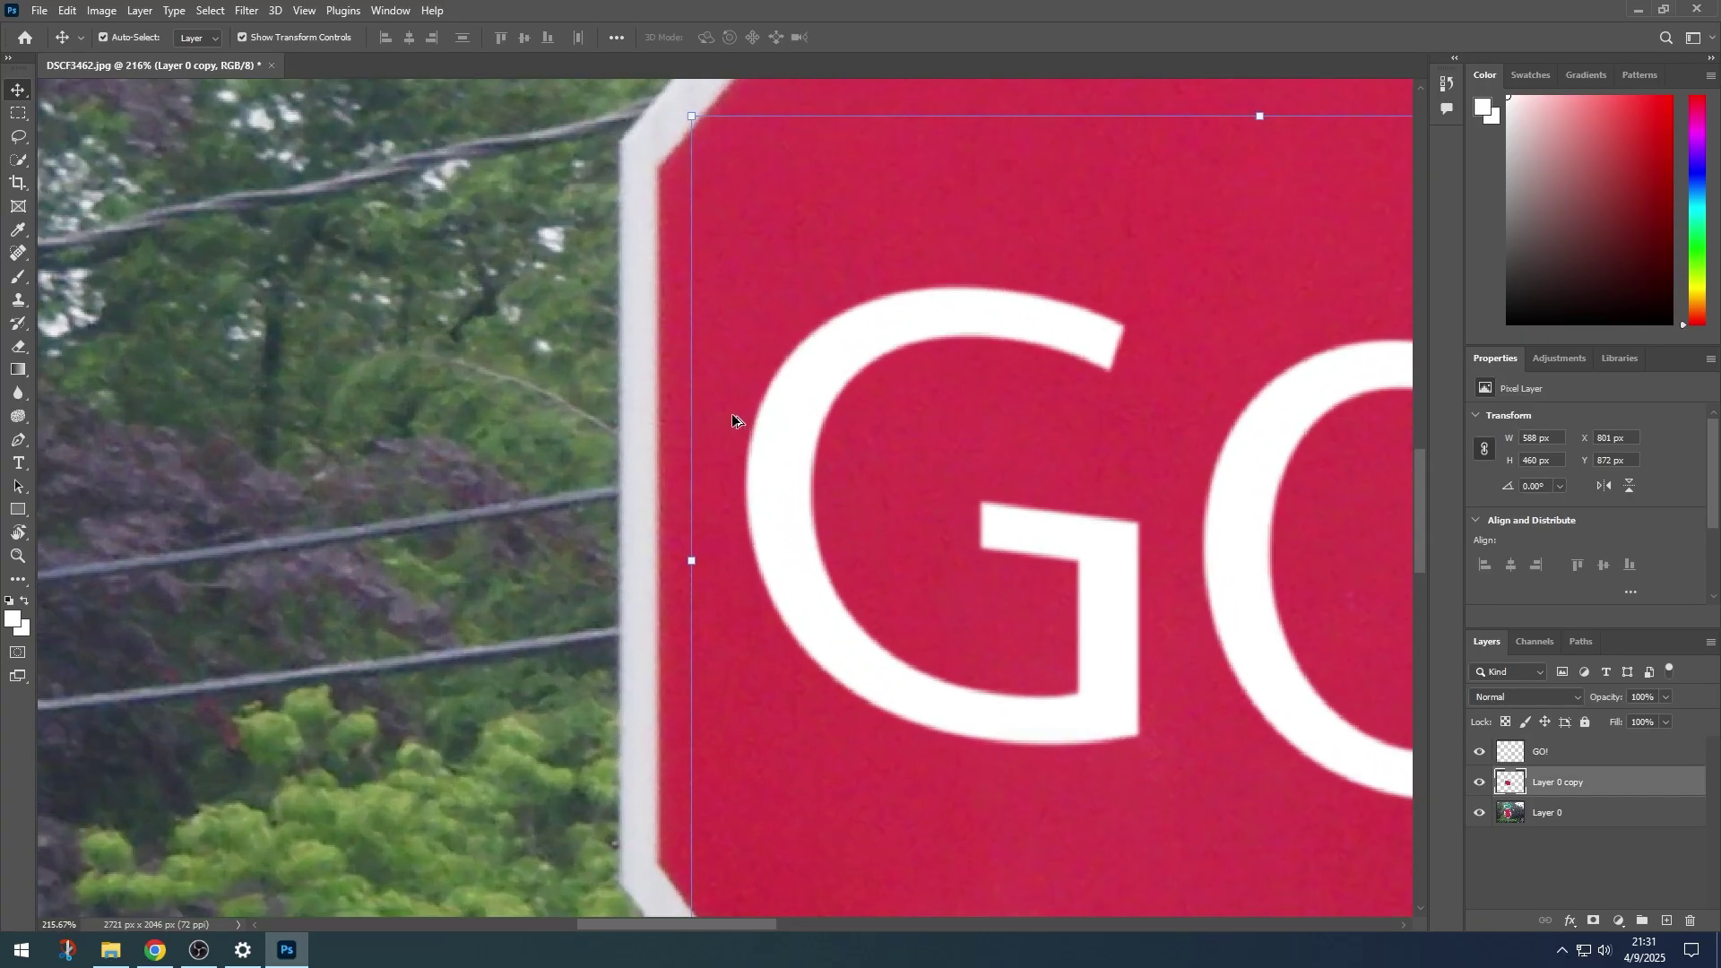
pyautogui.scroll(1, 732, 421)
pyautogui.scroll(1, 771, 442)
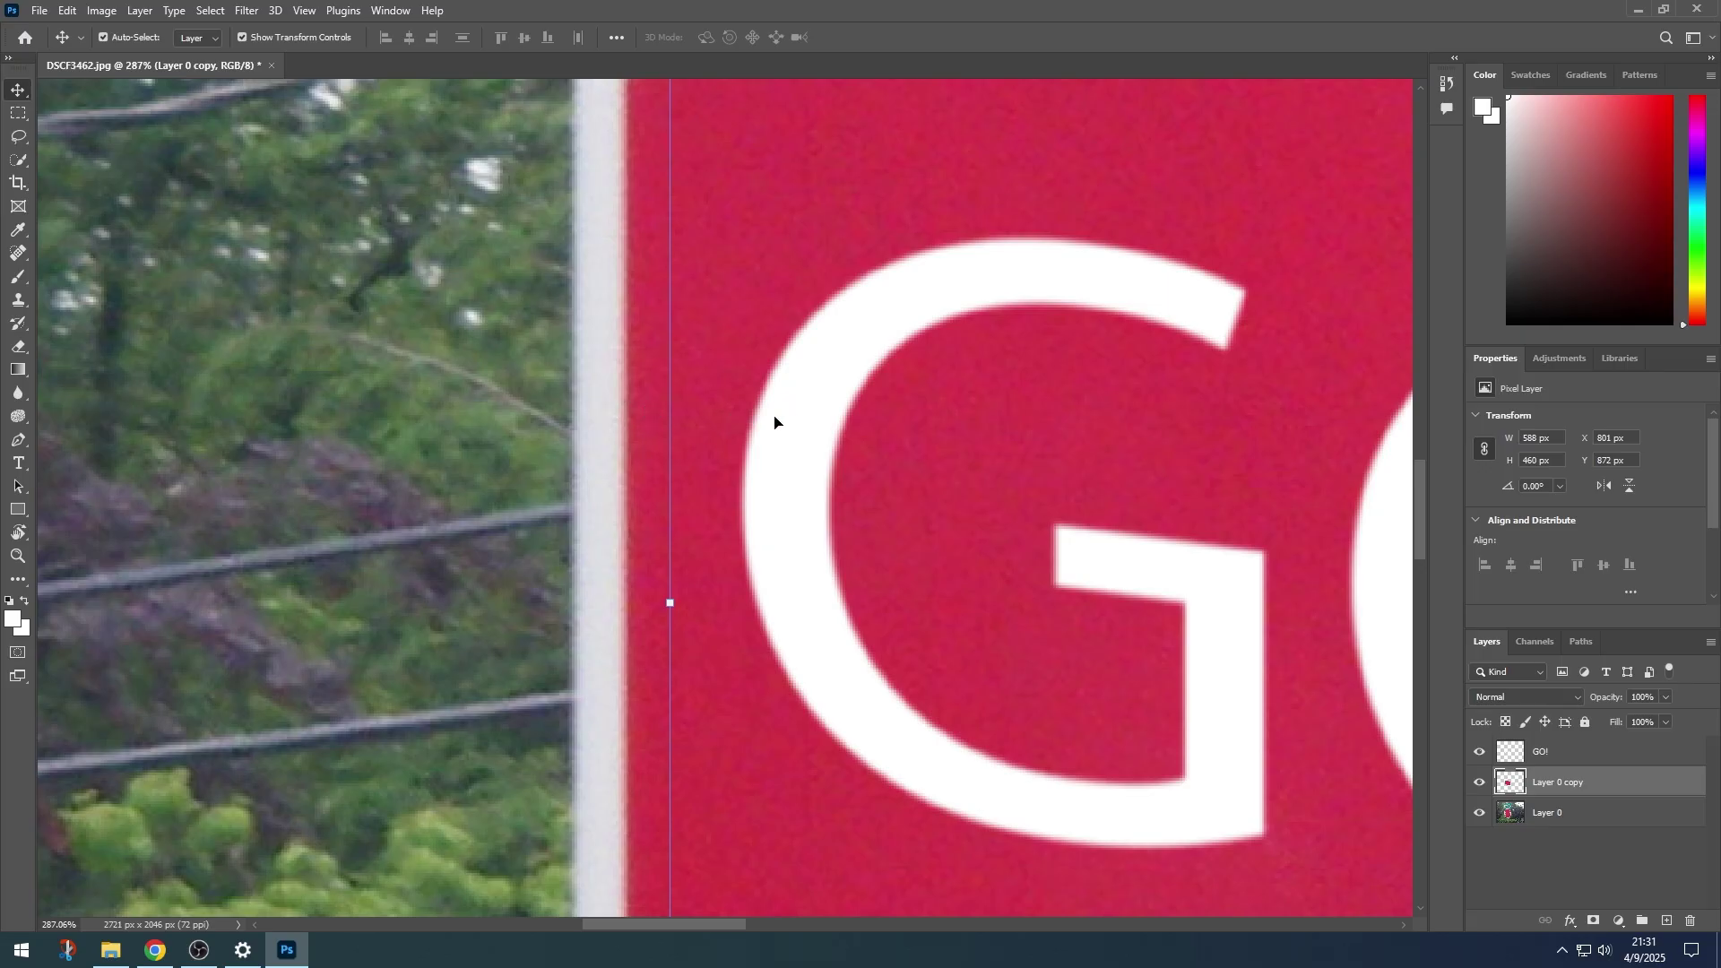
pyautogui.scroll(-5, 752, 418)
pyautogui.scroll(-4, 807, 484)
pyautogui.click(854, 542)
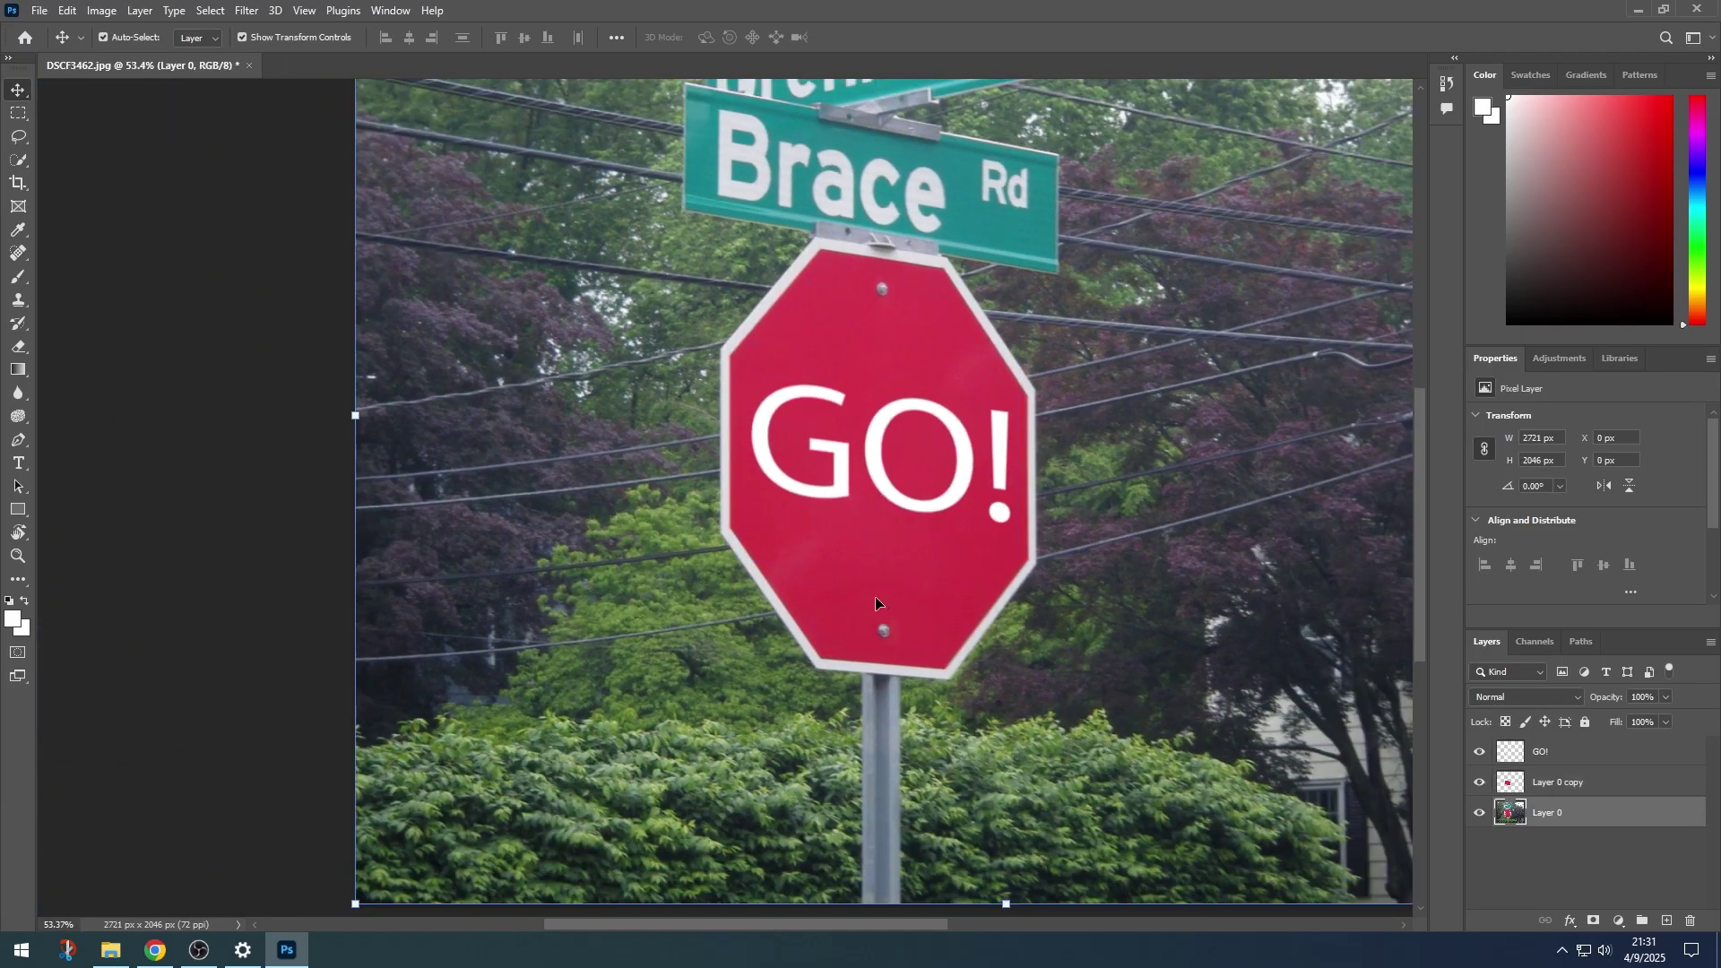
pyautogui.scroll(-2, 836, 580)
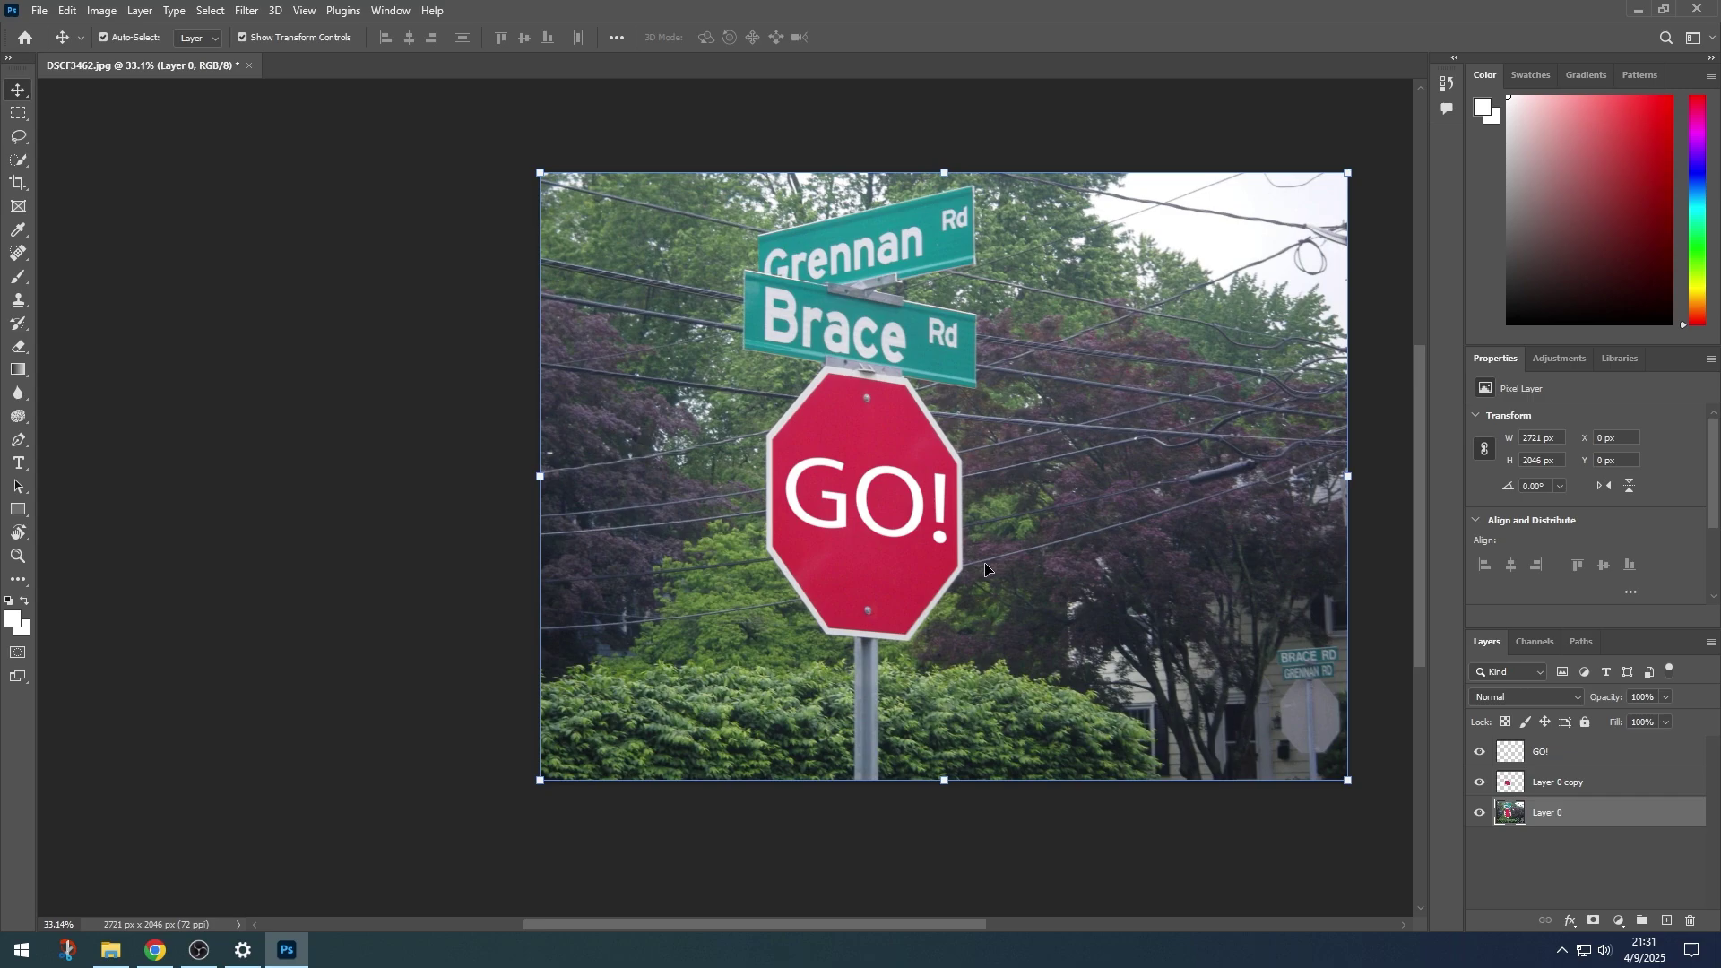
pyautogui.hscroll(1, 941, 557)
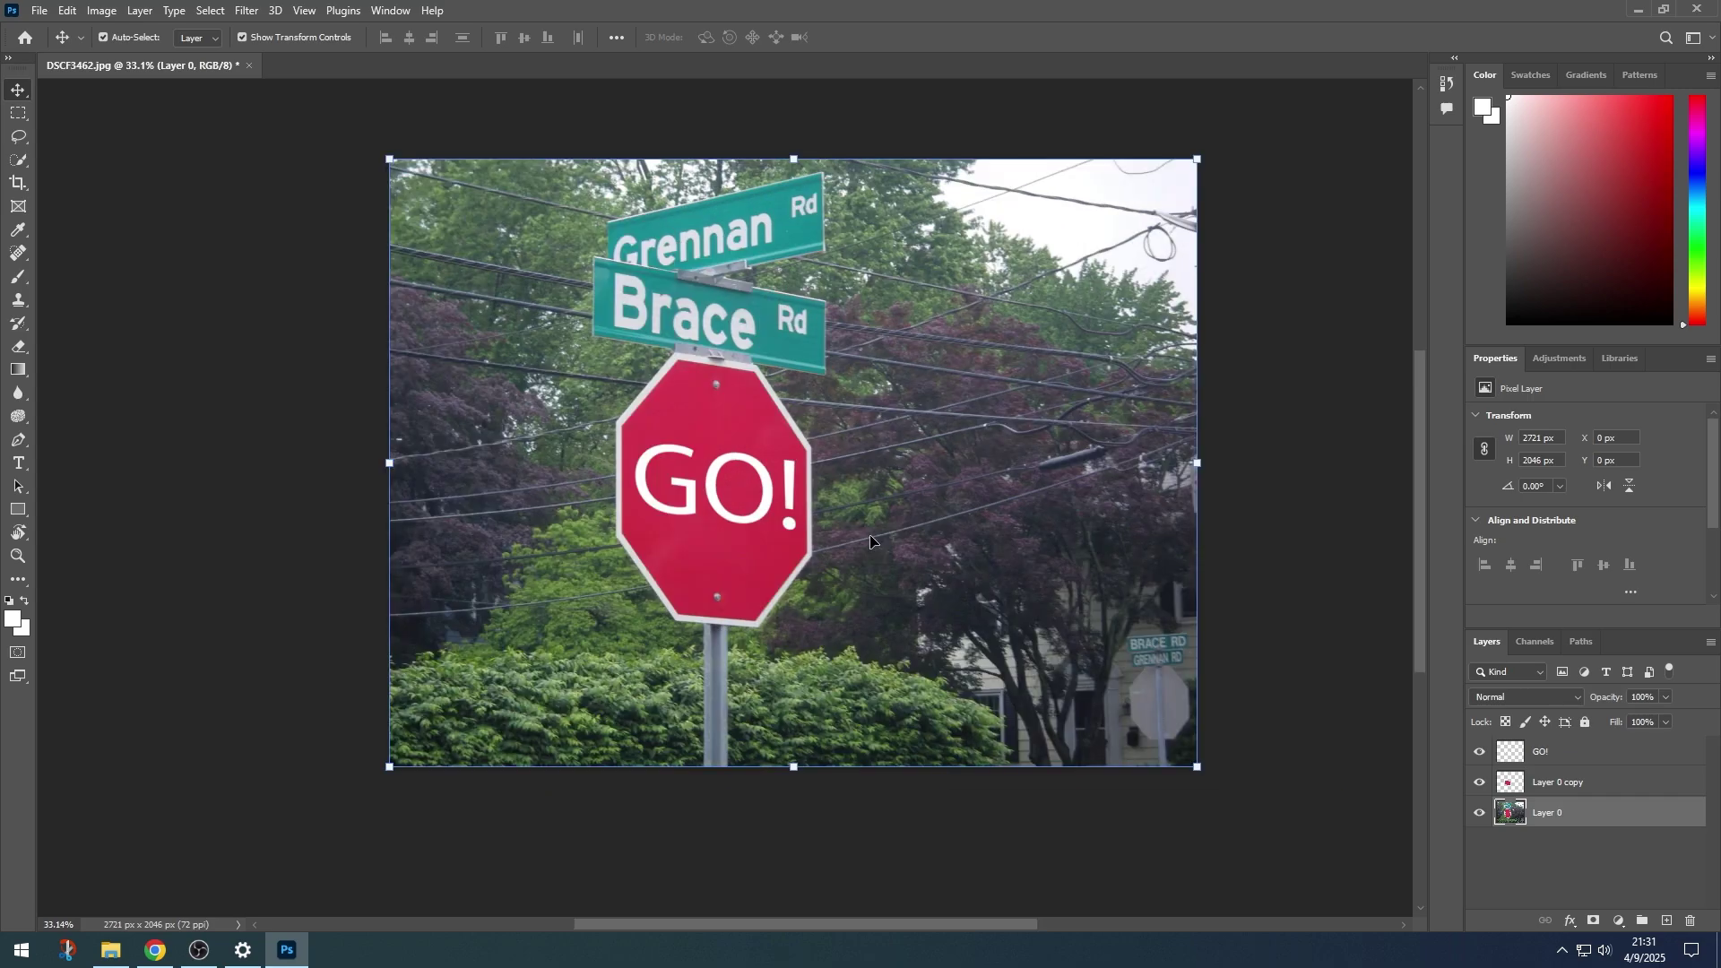